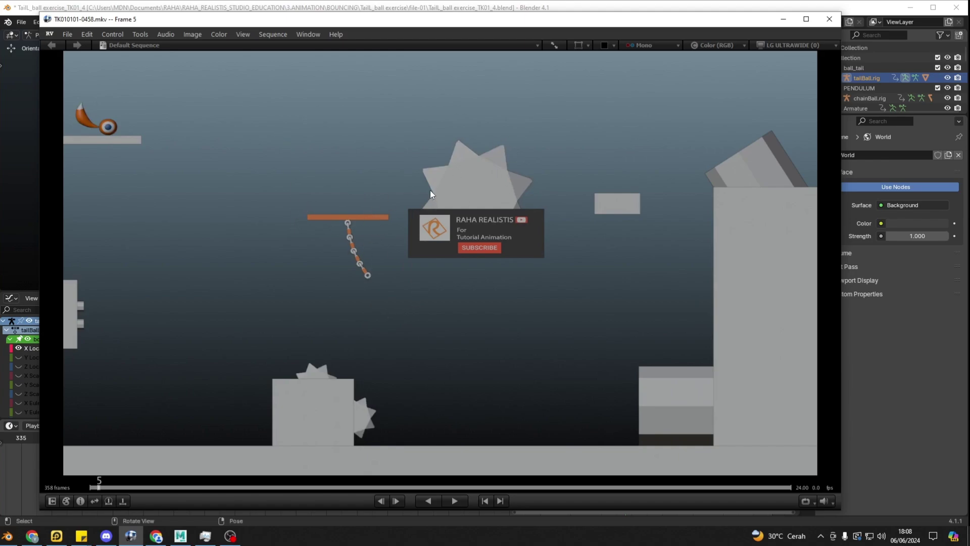
Play the rendered tail-ball clip from its first frame and scrub through it up to frame 146
{"action": "left_click", "coordinate": [485, 502]}
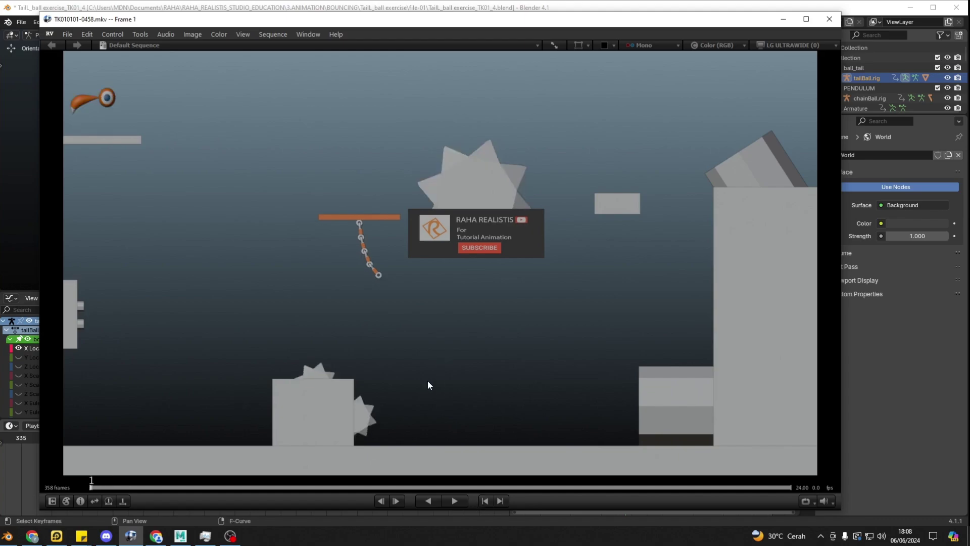
{"action": "key", "text": "space"}
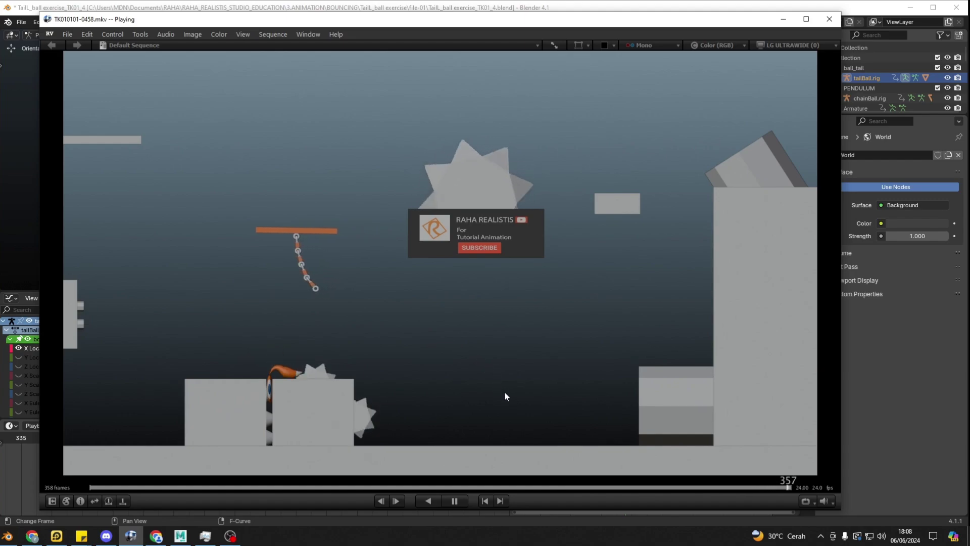
{"action": "key", "text": "space"}
{"action": "left_click_drag", "start_coordinate": [111, 488], "coordinate": [373, 496]}
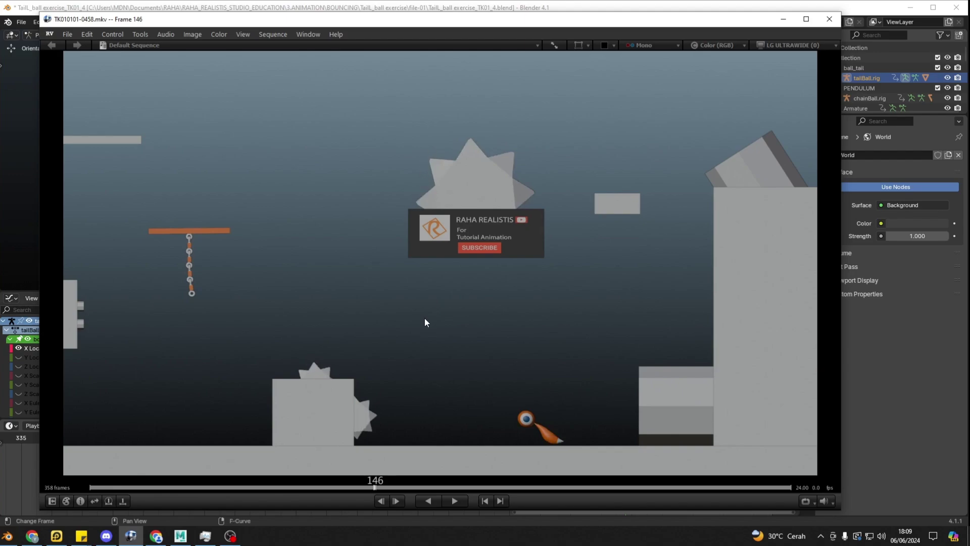
Replay the clip's opening frames to examine how the ball bounces on the upper ledge
{"action": "left_click_drag", "start_coordinate": [375, 487], "coordinate": [94, 490]}
{"action": "key", "text": "space"}
{"action": "key", "text": "space"}
{"action": "key", "text": "space"}
{"action": "key", "text": "space"}
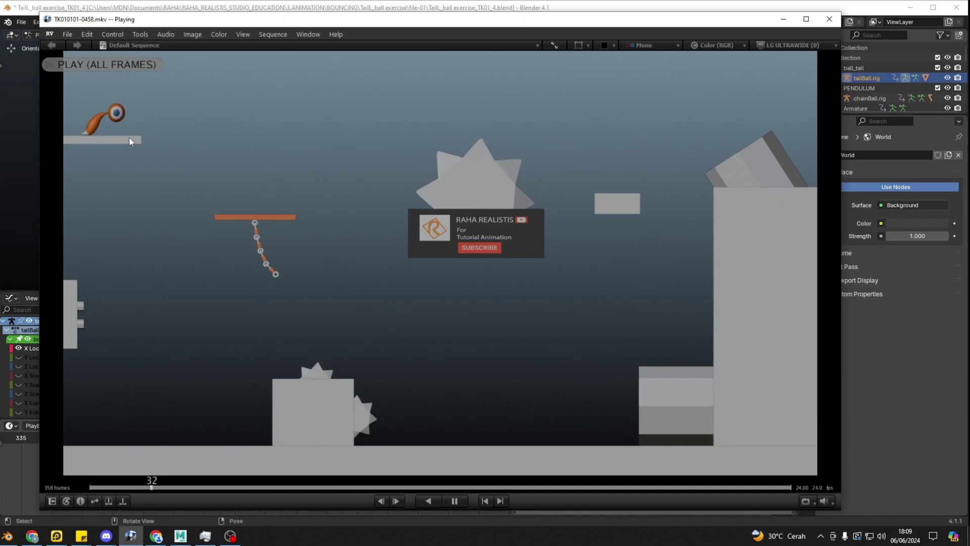
{"action": "left_click_drag", "start_coordinate": [202, 487], "coordinate": [93, 490]}
{"action": "key", "text": "space"}
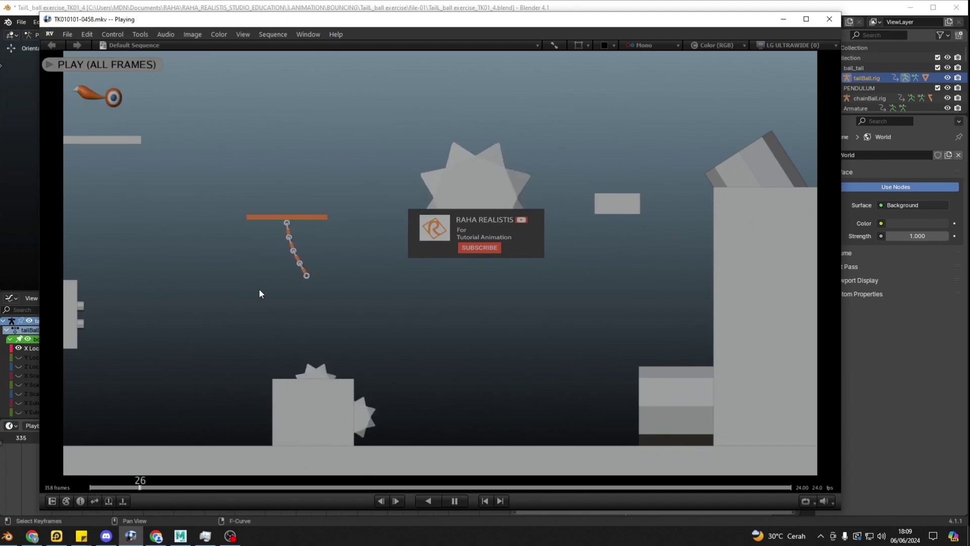
{"action": "key", "text": "space"}
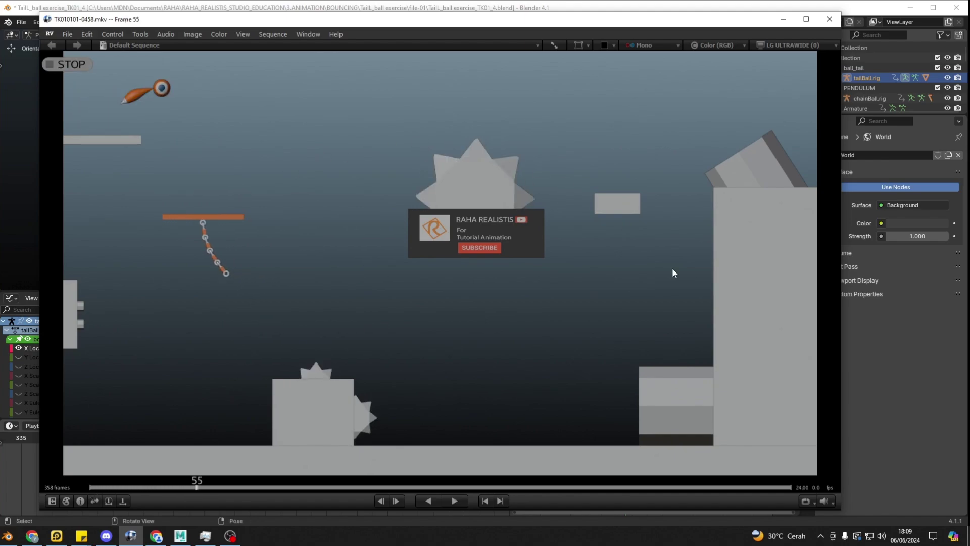
Shrink and reposition the video player window so the Blender viewports show behind it, and replay the clip from frame 1
{"action": "left_click_drag", "start_coordinate": [840, 512], "coordinate": [586, 355]}
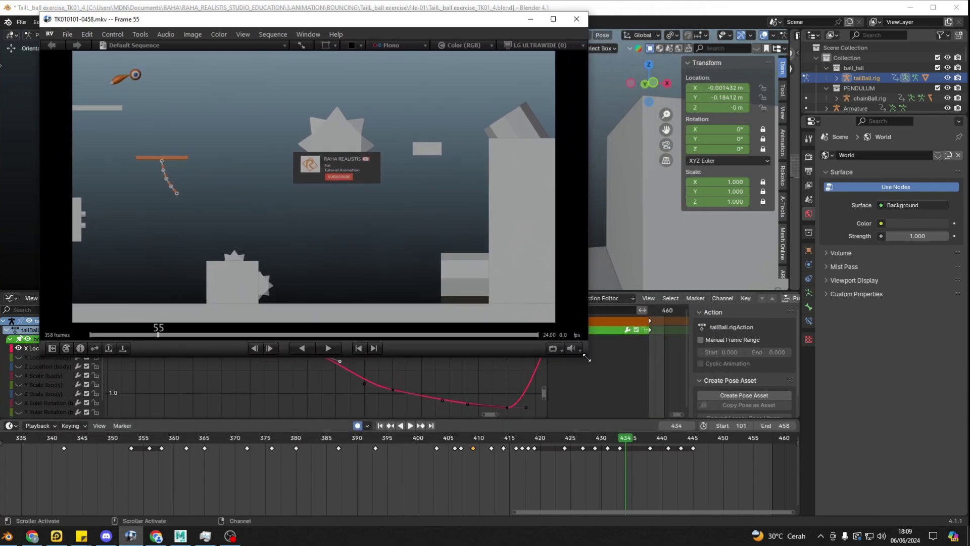
{"action": "left_click_drag", "start_coordinate": [435, 24], "coordinate": [517, 169]}
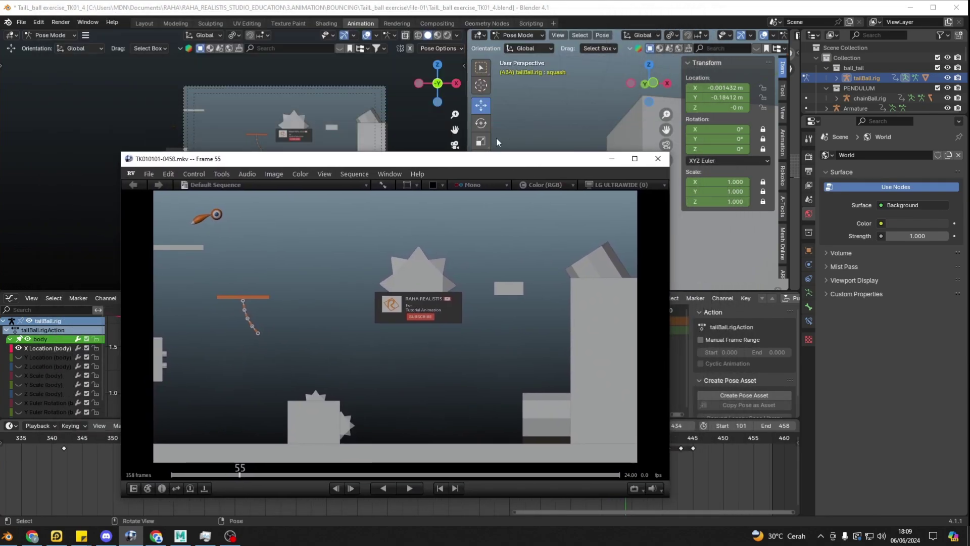
{"action": "left_click", "coordinate": [440, 488]}
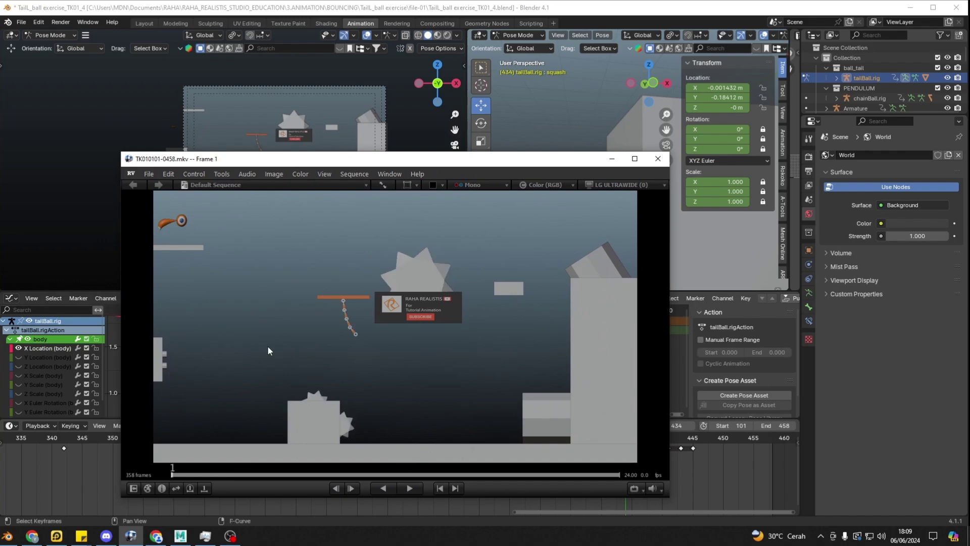
{"action": "key", "text": "space"}
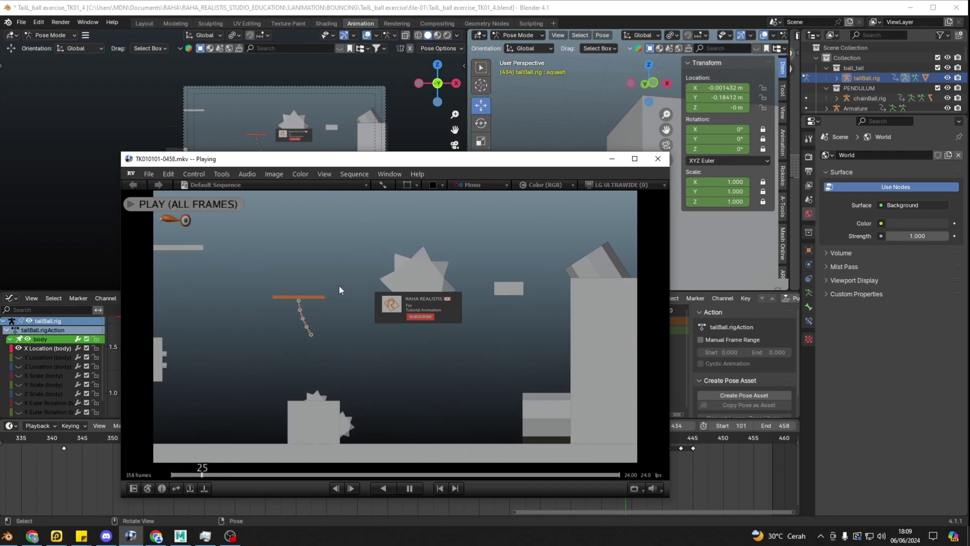
Switch to Blender and enlarge the camera viewport in height and width, with the camera frame filling it
{"action": "key", "text": "alt+Tab"}
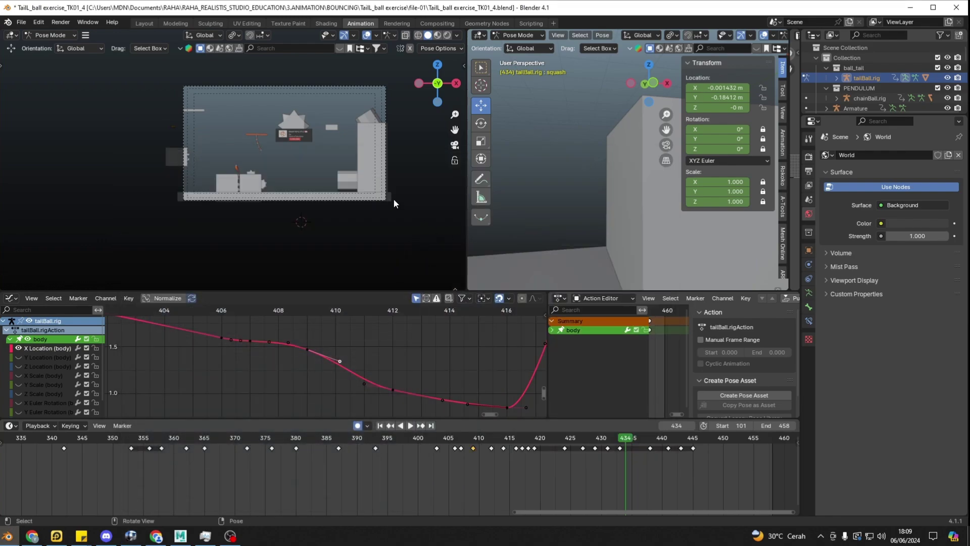
{"action": "scroll", "coordinate": [399, 207], "scroll_direction": "up", "scroll_amount": 3}
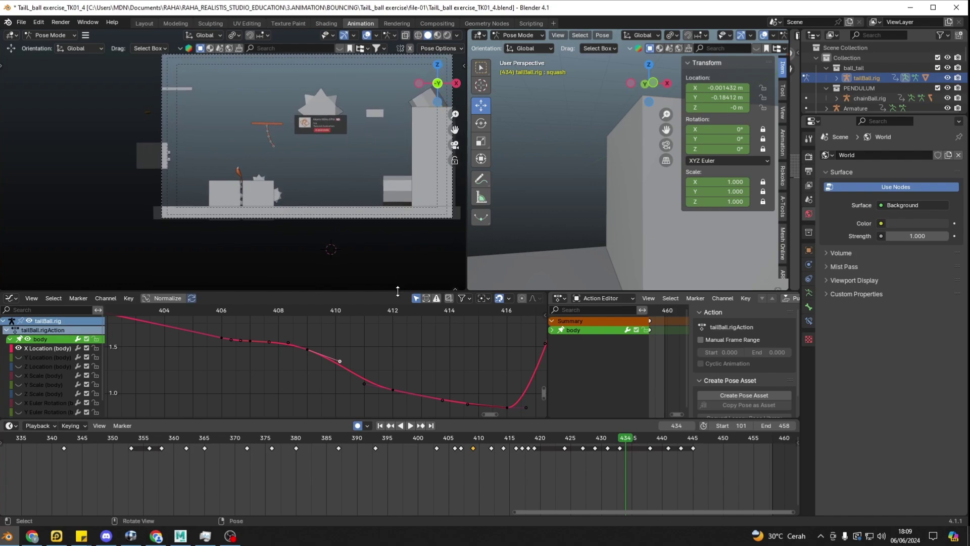
{"action": "left_click_drag", "start_coordinate": [398, 292], "coordinate": [398, 387]}
{"action": "key", "text": "Home"}
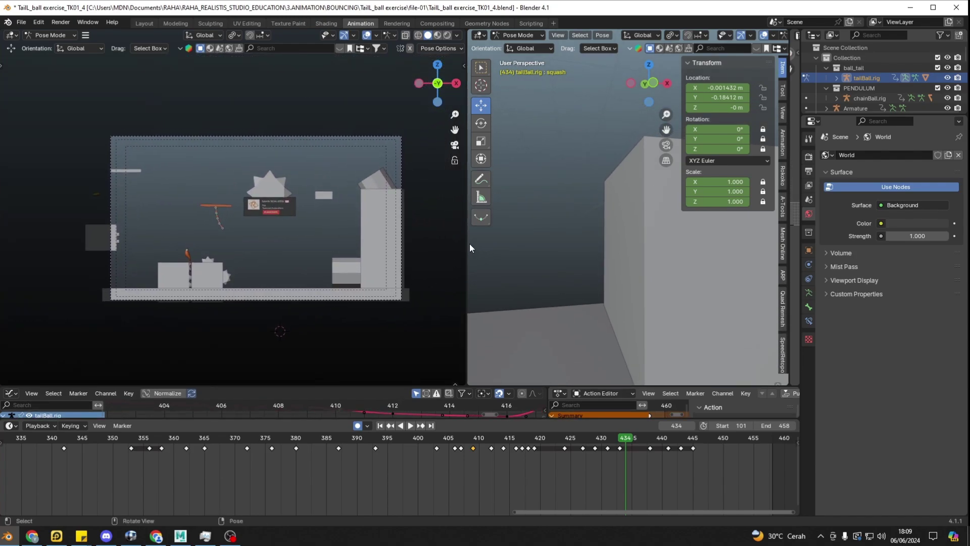
{"action": "key", "text": "space"}
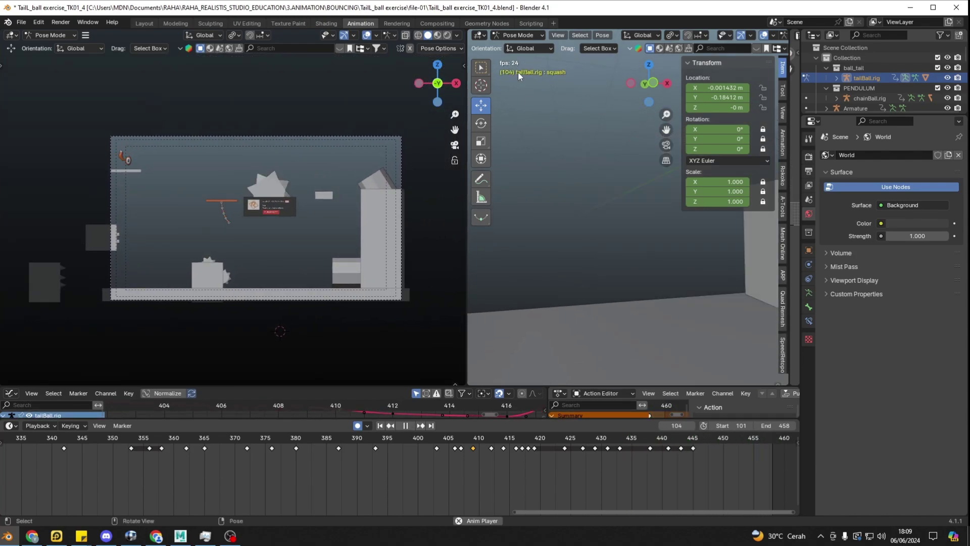
{"action": "key", "text": "space"}
{"action": "left_click_drag", "start_coordinate": [467, 264], "coordinate": [636, 281]}
{"action": "key", "text": "Home"}
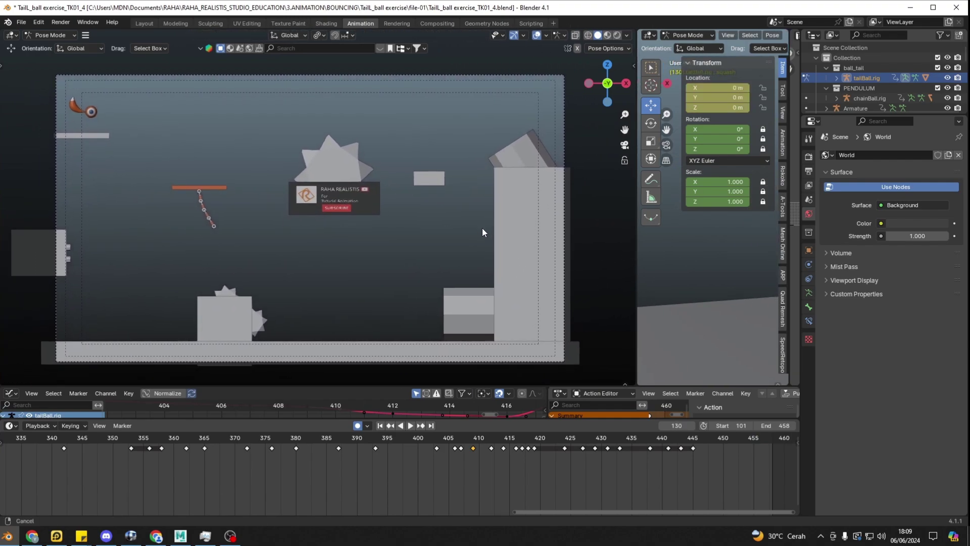
{"action": "scroll", "coordinate": [480, 227], "scroll_direction": "up", "scroll_amount": 2}
Fit the whole 101–458 frame range in the timeline, return to frame 101, and reduce the timeline's height
{"action": "middle_click_drag", "start_coordinate": [532, 510], "coordinate": [197, 467], "text": "ctrl"}
{"action": "key", "text": "shift+Left"}
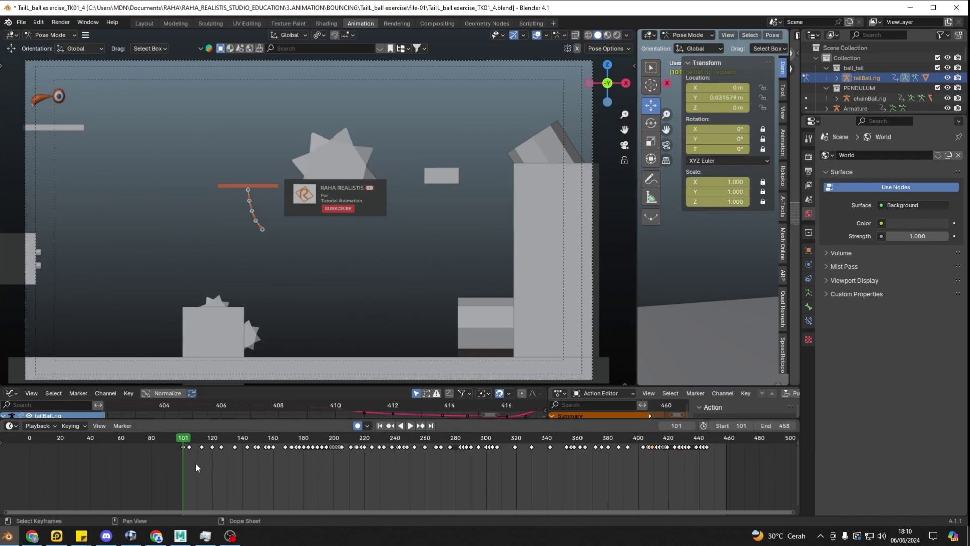
{"action": "left_click_drag", "start_coordinate": [208, 417], "coordinate": [189, 483]}
Play the animation from about frame 102 and examine the ball's first contact with the upper ledge at frame 105
{"action": "key", "text": "space"}
{"action": "key", "text": "space"}
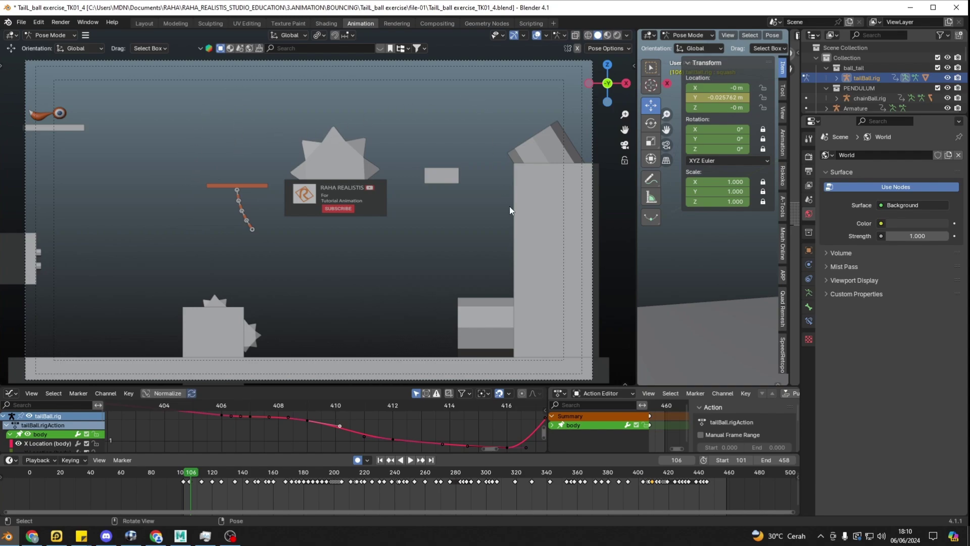
{"action": "left_click", "coordinate": [185, 474]}
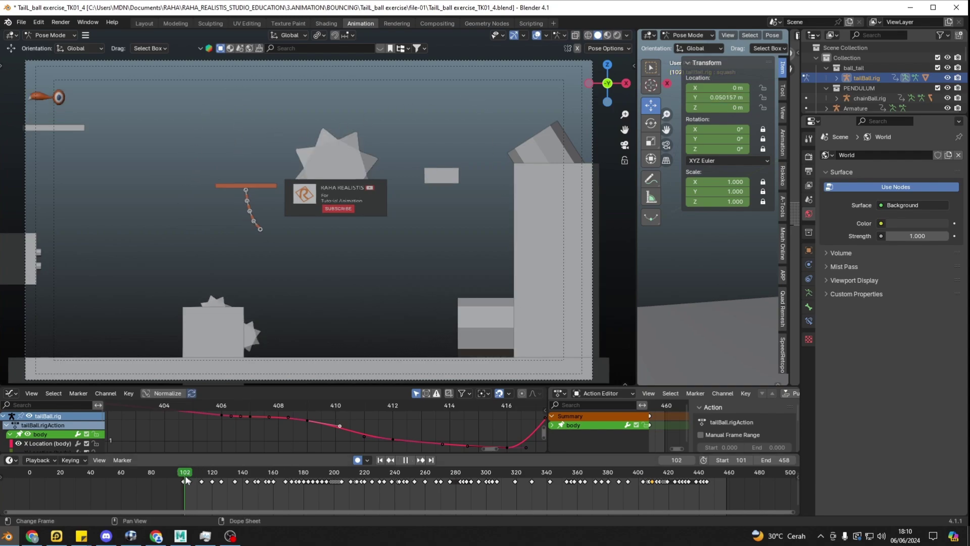
{"action": "key", "text": "space"}
{"action": "key", "text": "space"}
{"action": "mouse_move", "coordinate": [190, 474]}
{"action": "left_mouse_down"}
{"action": "mouse_move", "coordinate": [198, 475]}
{"action": "mouse_move", "coordinate": [189, 478]}
{"action": "left_mouse_up"}
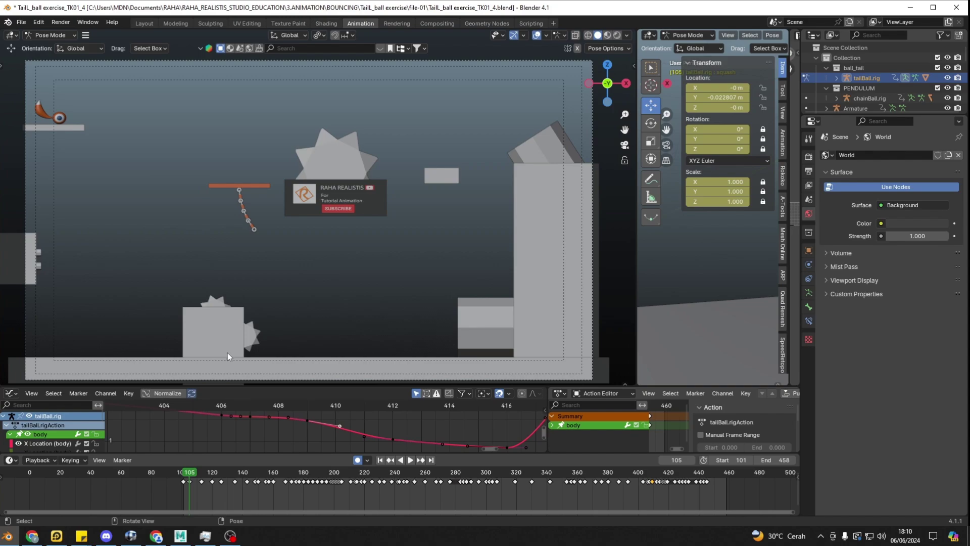
{"action": "key", "text": "space"}
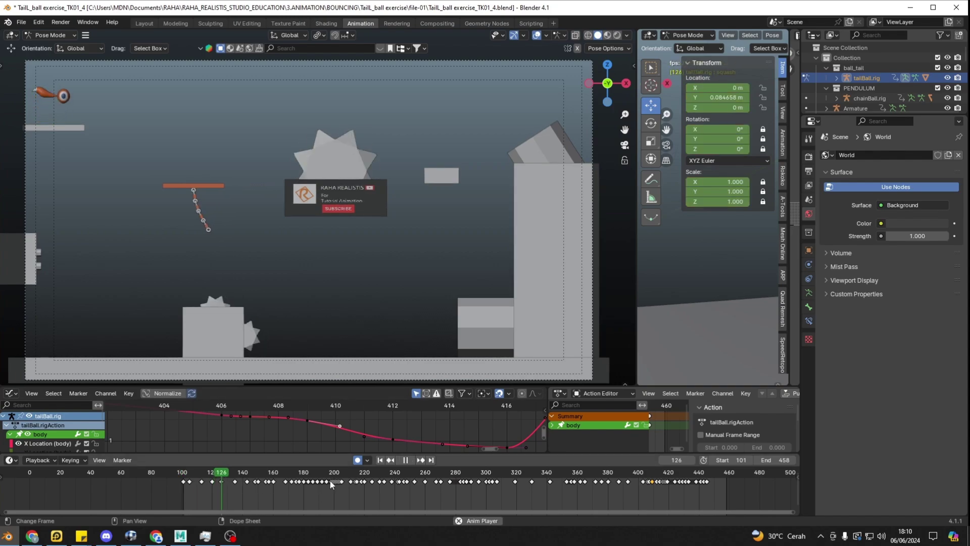
{"action": "key", "text": "space"}
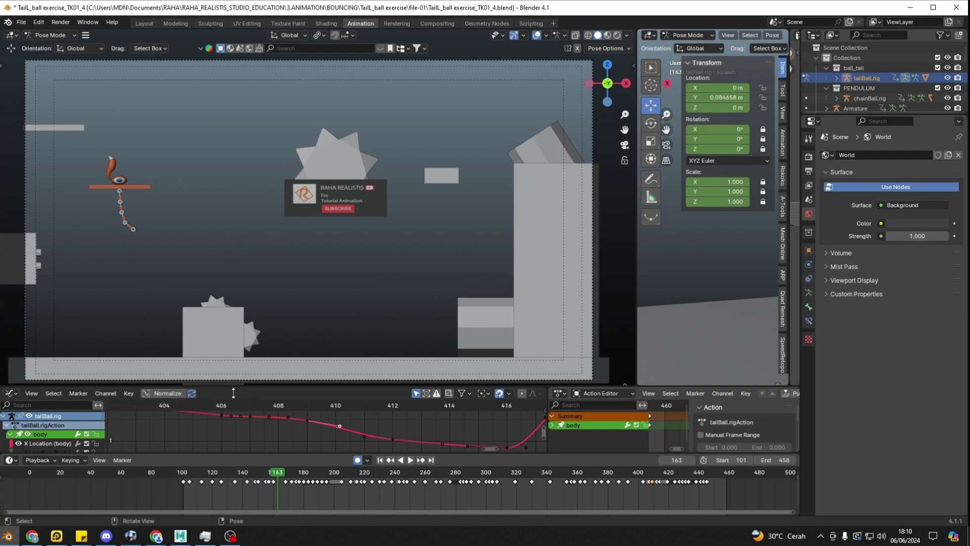
Examine the ball's landing on the orange pendulum platform around frames 159 to 161
{"action": "key", "text": "space"}
{"action": "mouse_move", "coordinate": [271, 483]}
{"action": "left_mouse_down"}
{"action": "mouse_move", "coordinate": [202, 482]}
{"action": "mouse_move", "coordinate": [274, 484]}
{"action": "left_mouse_up"}
{"action": "key", "text": "space"}
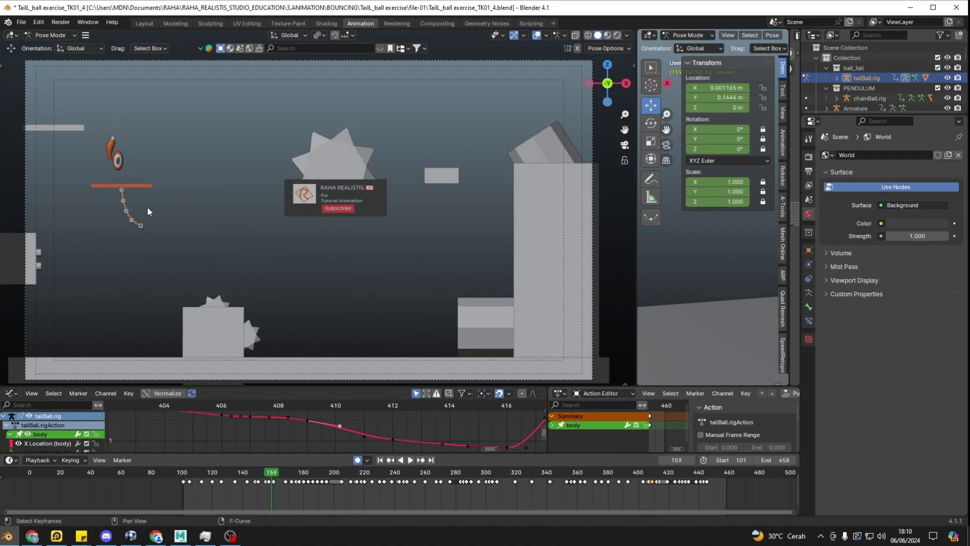
{"action": "key", "text": "space"}
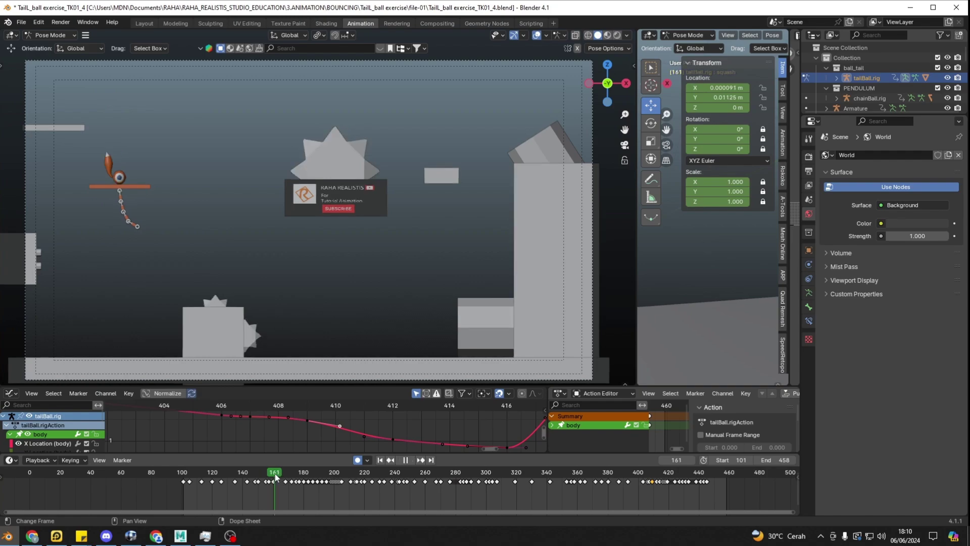
Replay the ledge bounces from frame 102, checking the ball and tail poses at frames 105, 120 and 143
{"action": "left_click_drag", "start_coordinate": [267, 482], "coordinate": [186, 482]}
{"action": "key", "text": "space"}
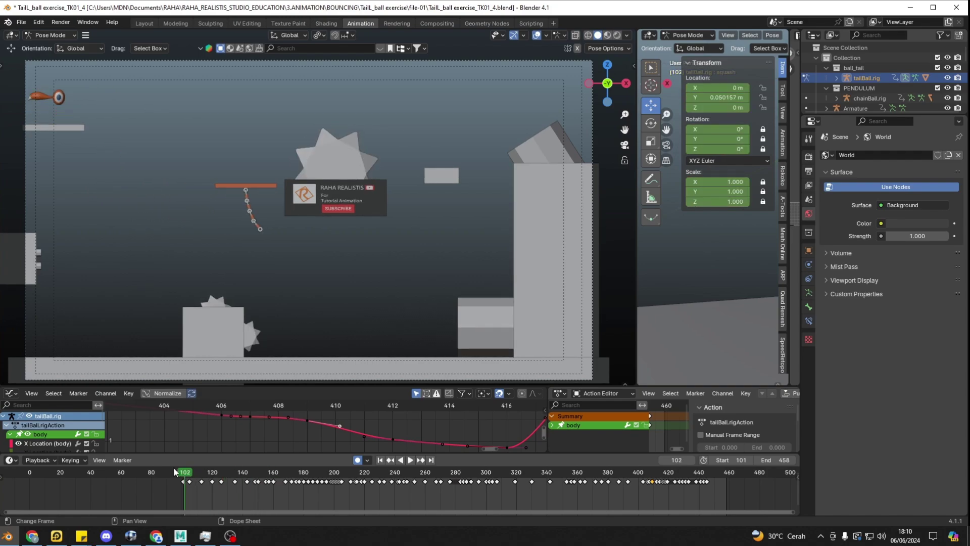
{"action": "key", "text": "space"}
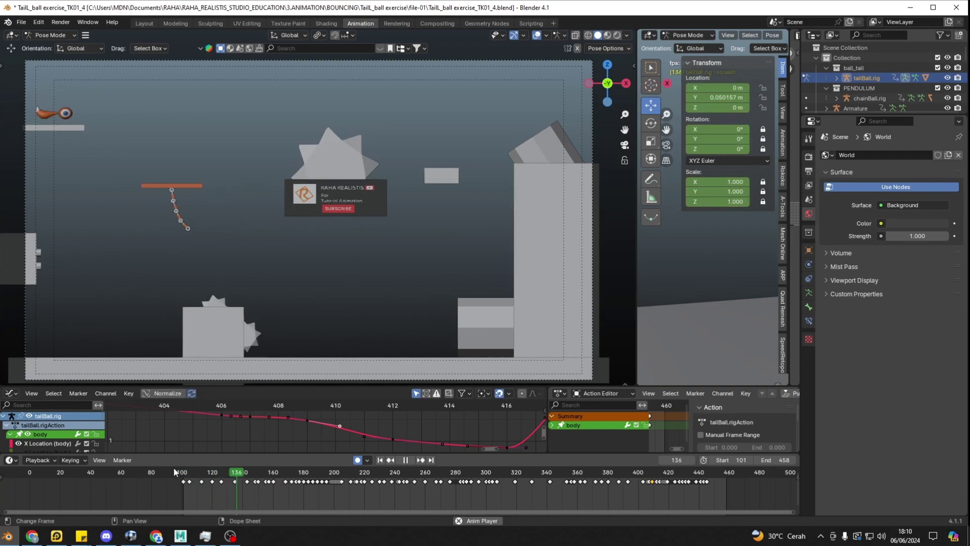
{"action": "left_click_drag", "start_coordinate": [184, 475], "coordinate": [191, 476]}
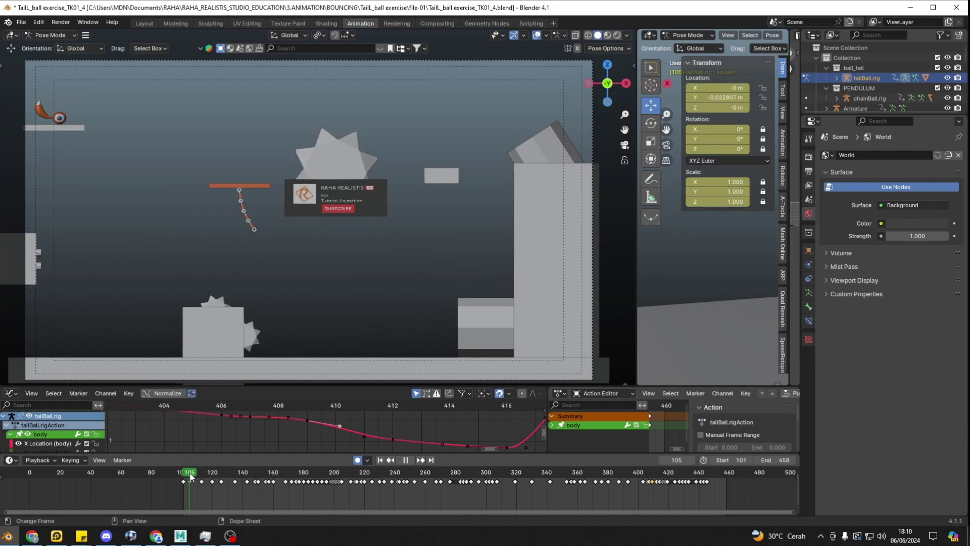
{"action": "key", "text": "space"}
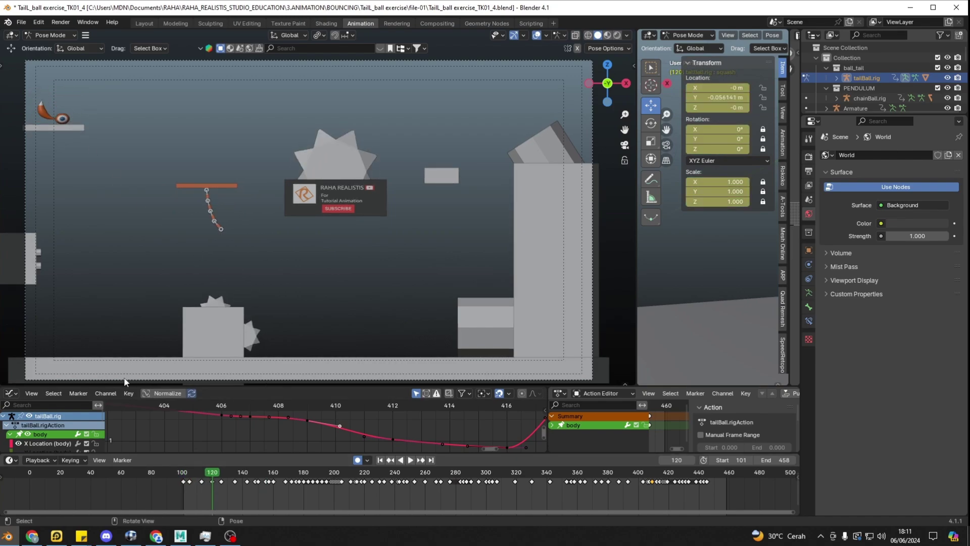
{"action": "key", "text": "space"}
{"action": "key", "text": "space"}
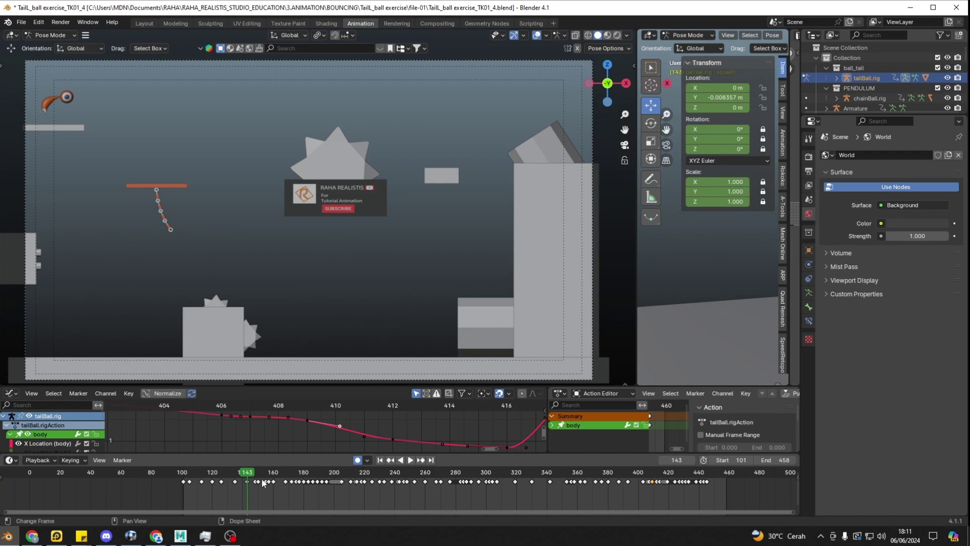
Compare the tail's follow-through during the ledge bounces by replaying and scrubbing between frames 101 and 147
{"action": "left_click_drag", "start_coordinate": [253, 475], "coordinate": [195, 475]}
{"action": "key", "text": "space"}
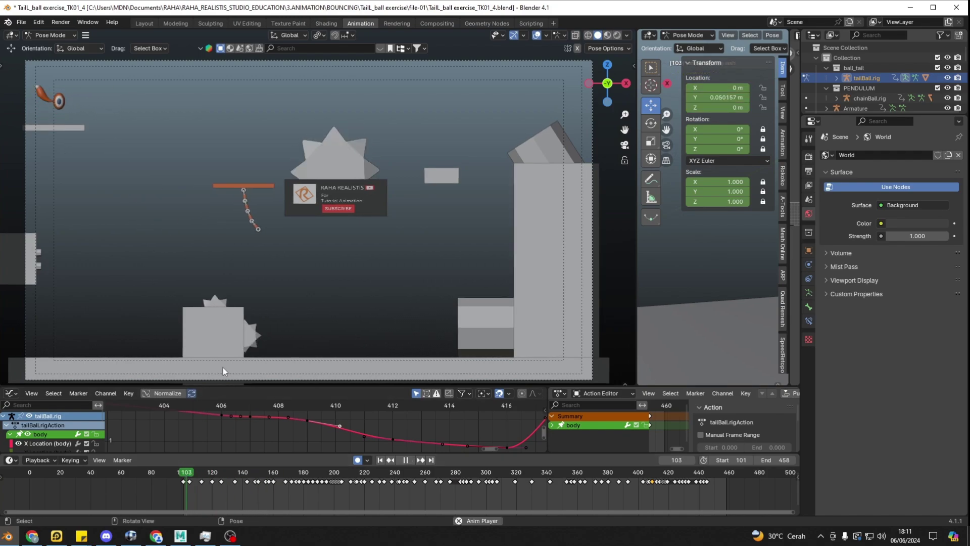
{"action": "key", "text": "space"}
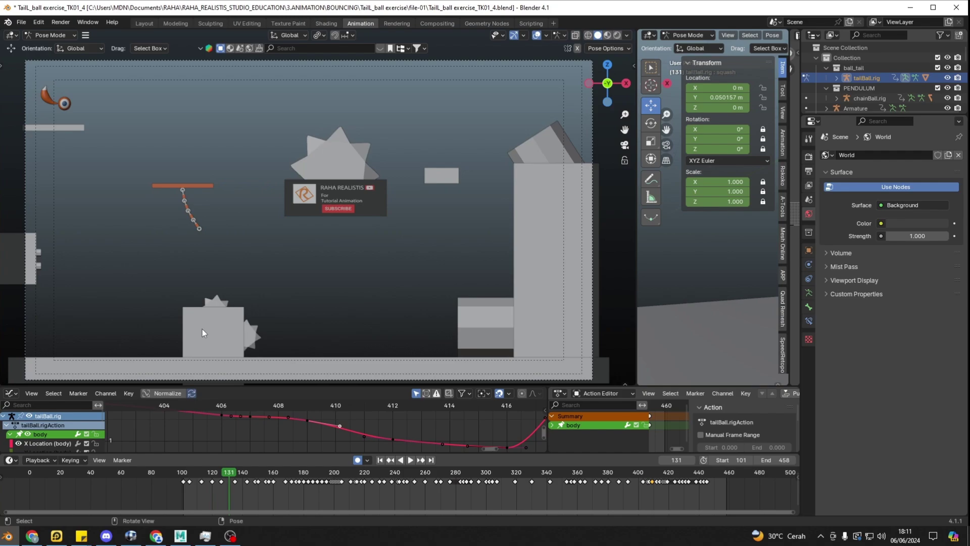
{"action": "left_click_drag", "start_coordinate": [230, 475], "coordinate": [253, 477]}
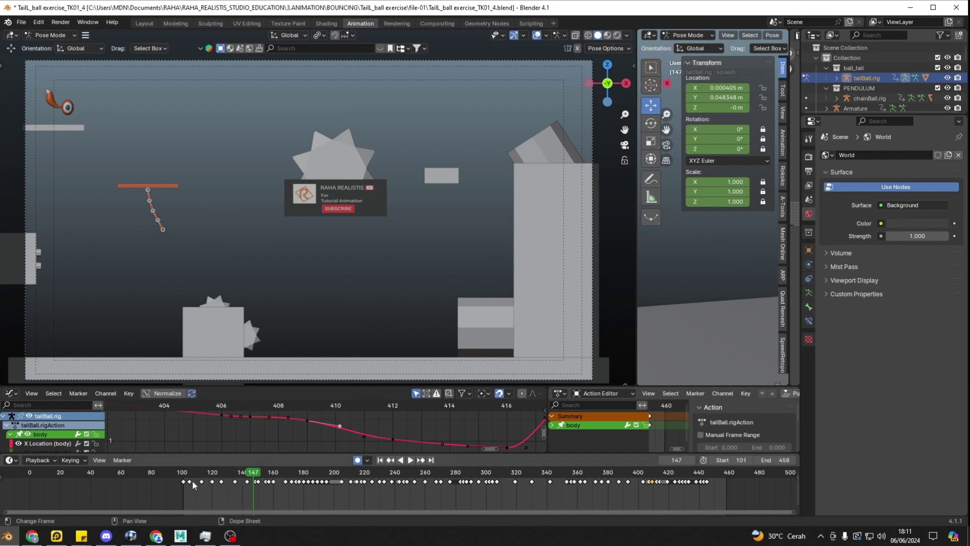
{"action": "key", "text": "shift+Left"}
{"action": "key", "text": "space"}
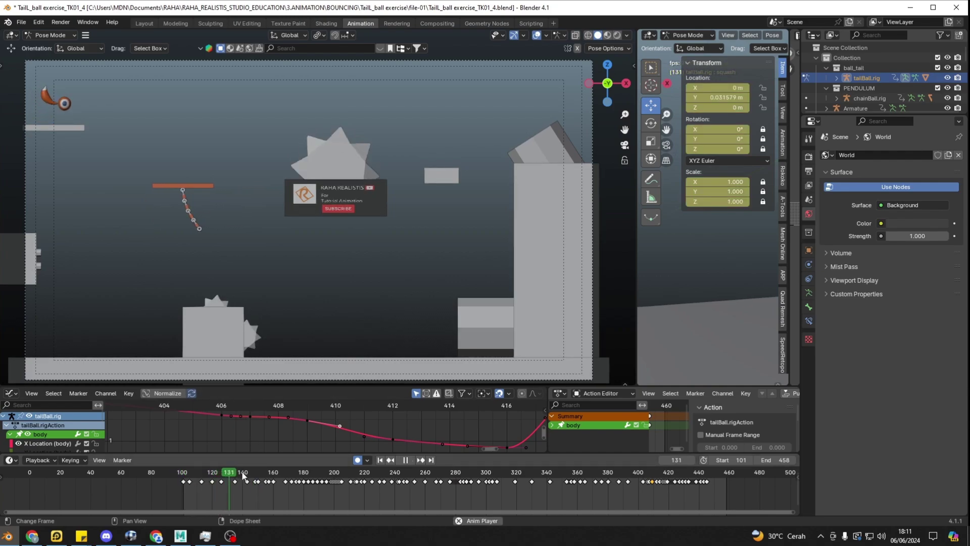
{"action": "key", "text": "space"}
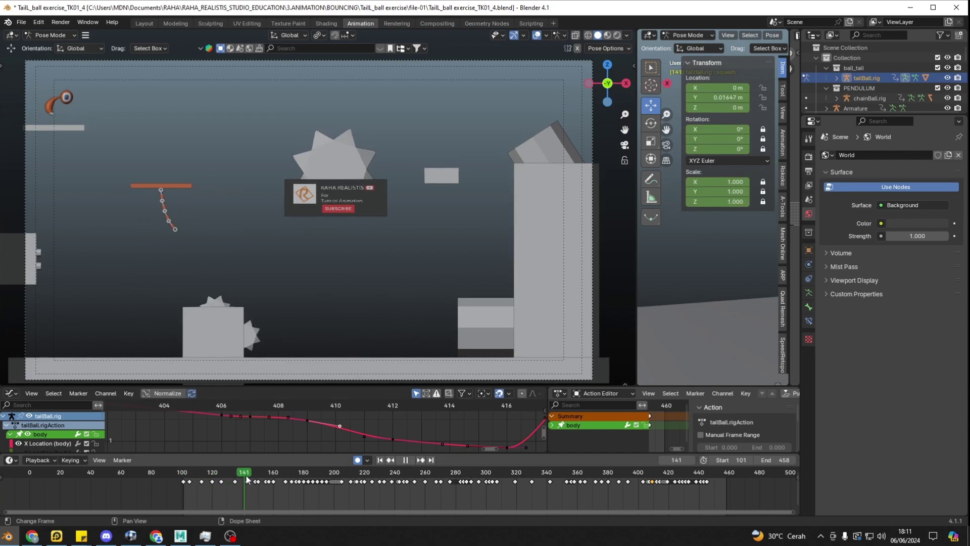
{"action": "left_click_drag", "start_coordinate": [247, 479], "coordinate": [181, 472]}
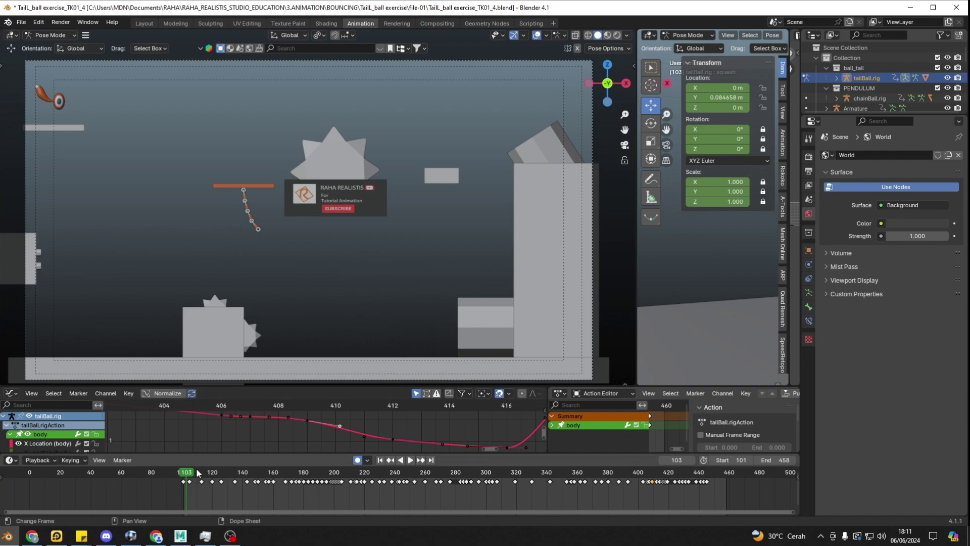
{"action": "key", "text": "space"}
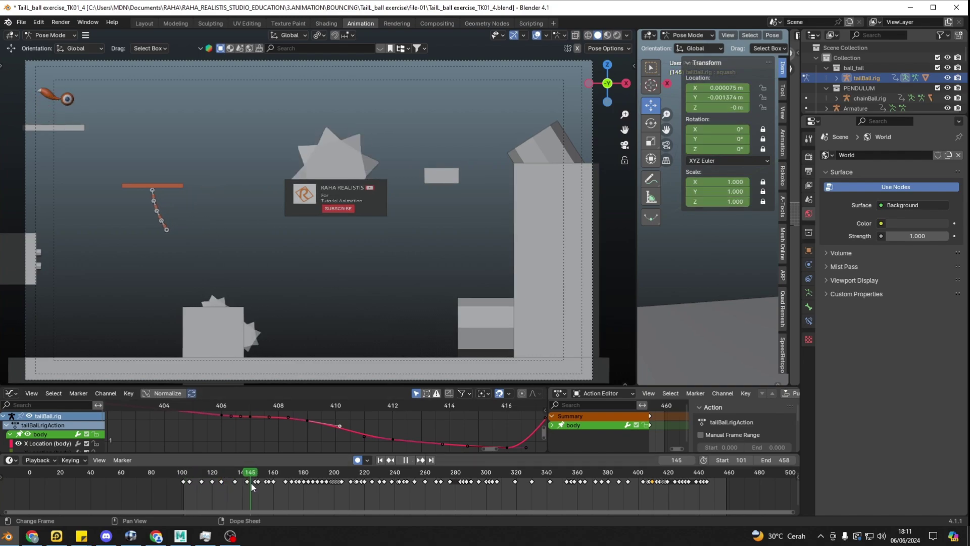
Scrub and replay the ledge bounce between frames 131 and 145 to examine the ball and tail poses
{"action": "left_click_drag", "start_coordinate": [251, 483], "coordinate": [248, 485]}
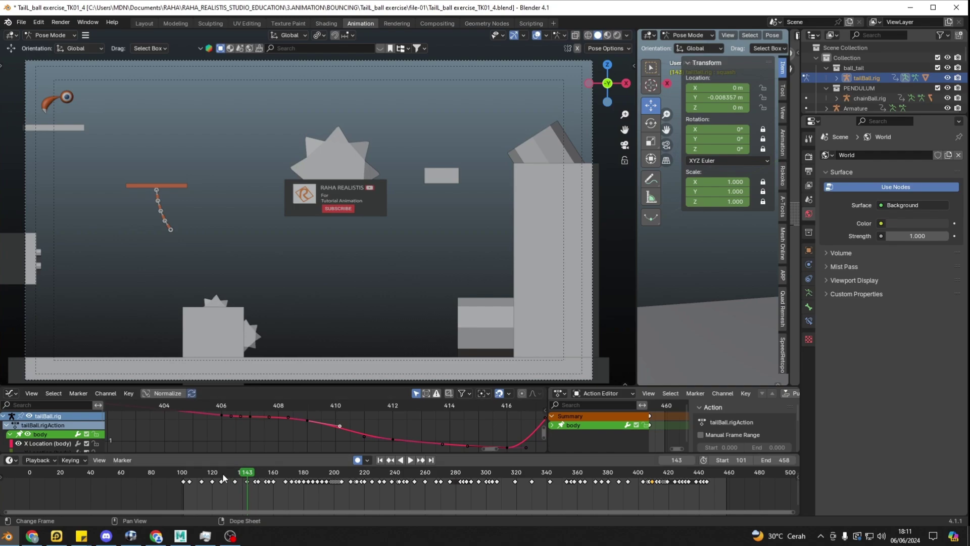
{"action": "mouse_move", "coordinate": [218, 474]}
{"action": "left_mouse_down"}
{"action": "mouse_move", "coordinate": [195, 480]}
{"action": "mouse_move", "coordinate": [229, 480]}
{"action": "left_mouse_up"}
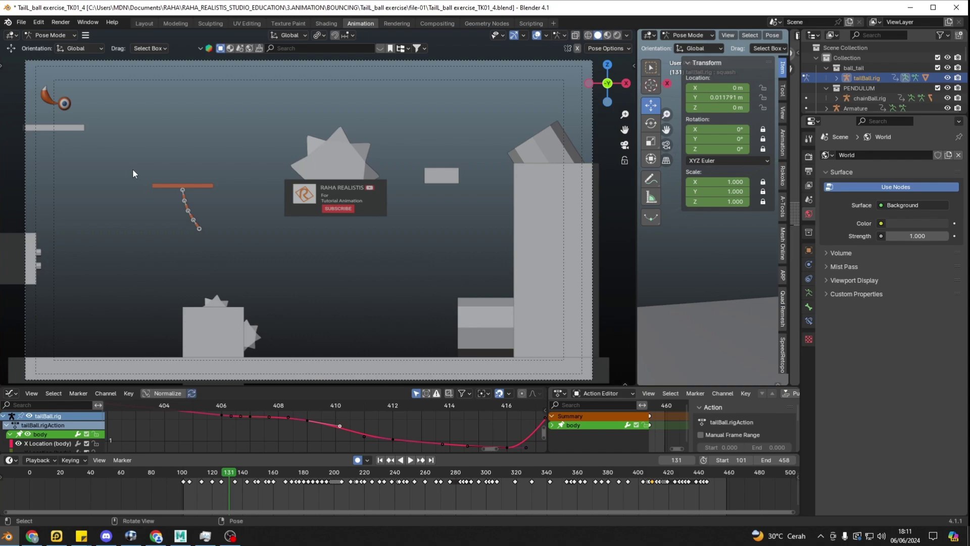
{"action": "key", "text": "space"}
{"action": "left_click_drag", "start_coordinate": [210, 474], "coordinate": [235, 481]}
{"action": "key", "text": "space"}
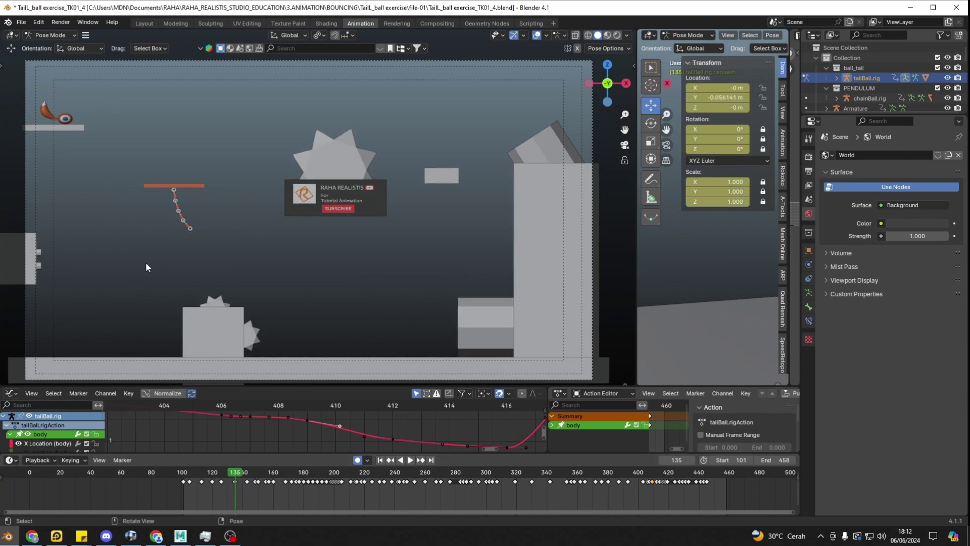
Sketch short annotation curves beside the ball on the upper ledge at frame 135 and erase them again
{"action": "key", "text": "shift+space"}
{"action": "key", "text": "d"}
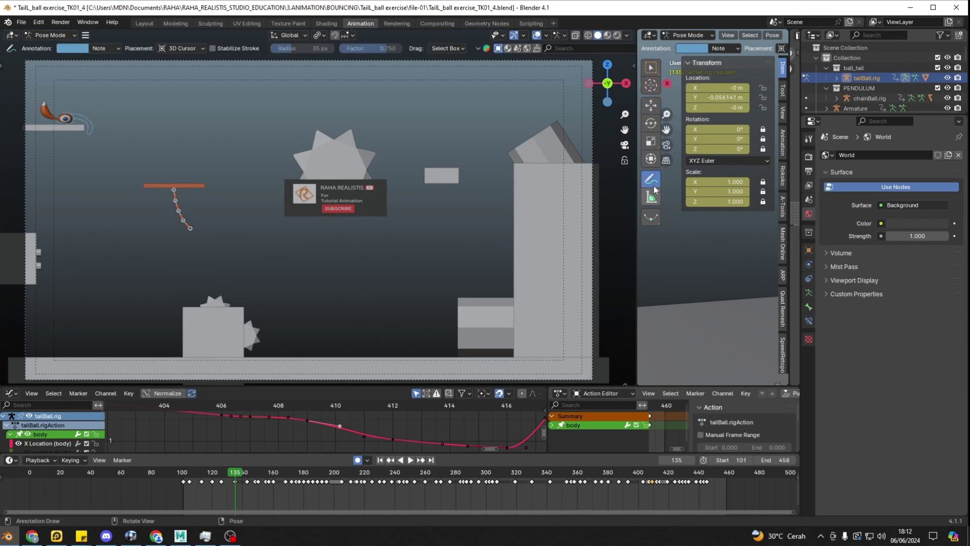
{"action": "left_click_drag", "start_coordinate": [654, 178], "coordinate": [697, 203]}
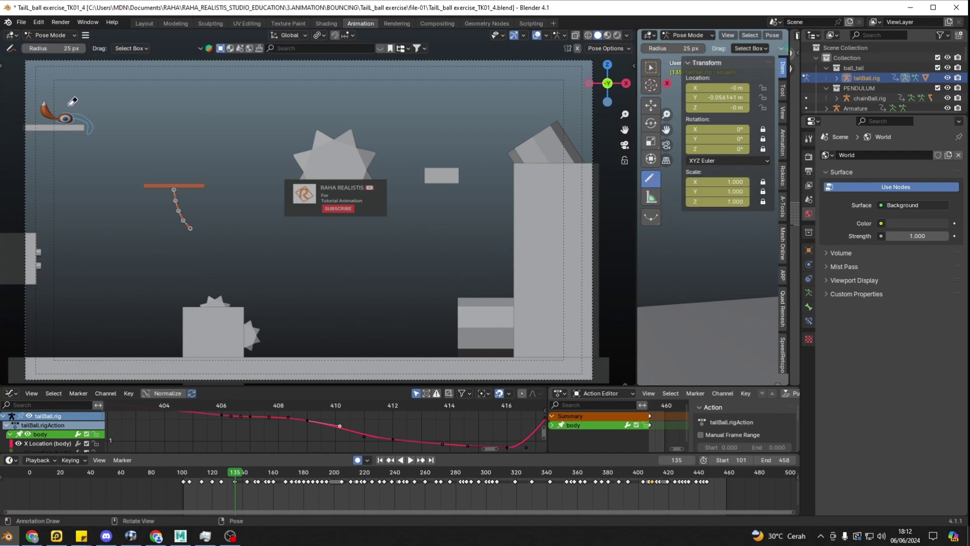
{"action": "left_click", "coordinate": [651, 105]}
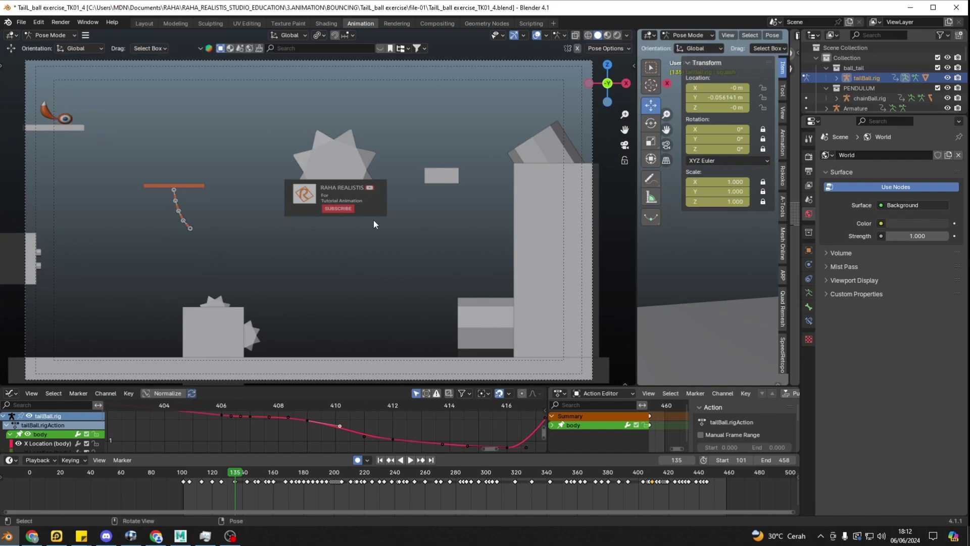
Examine the ball's jump to the orange pendulum platform and its landing between frames 156 and 181
{"action": "key", "text": "space"}
{"action": "left_click", "coordinate": [221, 479]}
{"action": "left_click_drag", "start_coordinate": [221, 479], "coordinate": [275, 483]}
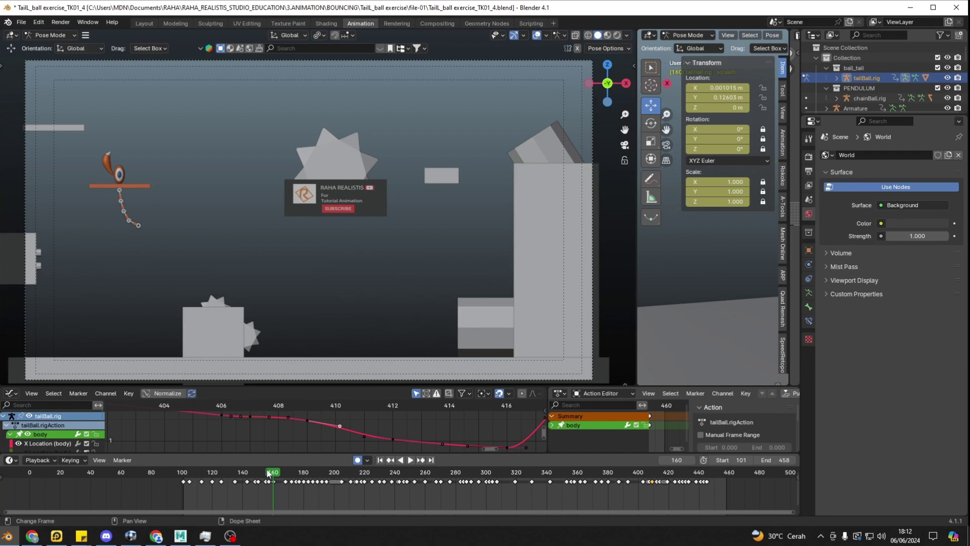
{"action": "key", "text": "shift+ctrl+space"}
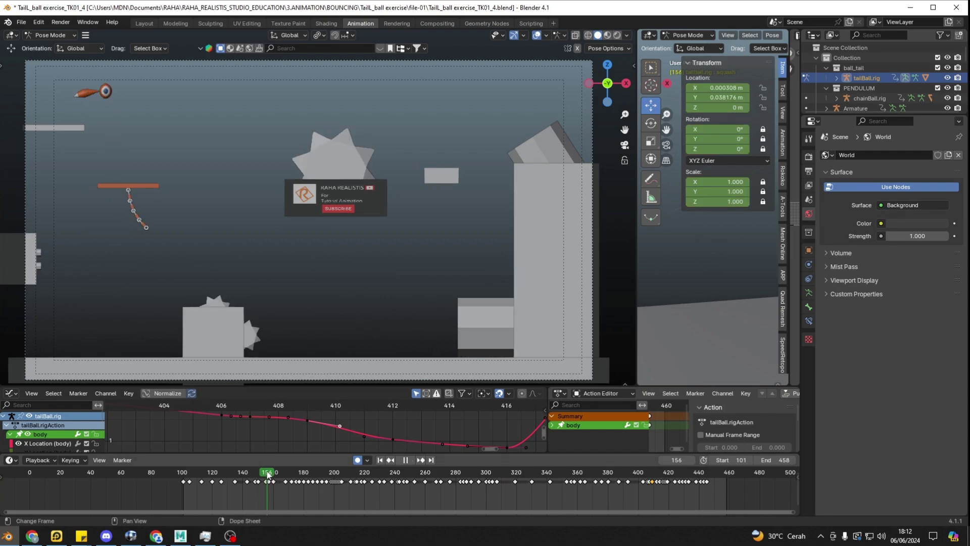
{"action": "left_click_drag", "start_coordinate": [272, 475], "coordinate": [304, 479]}
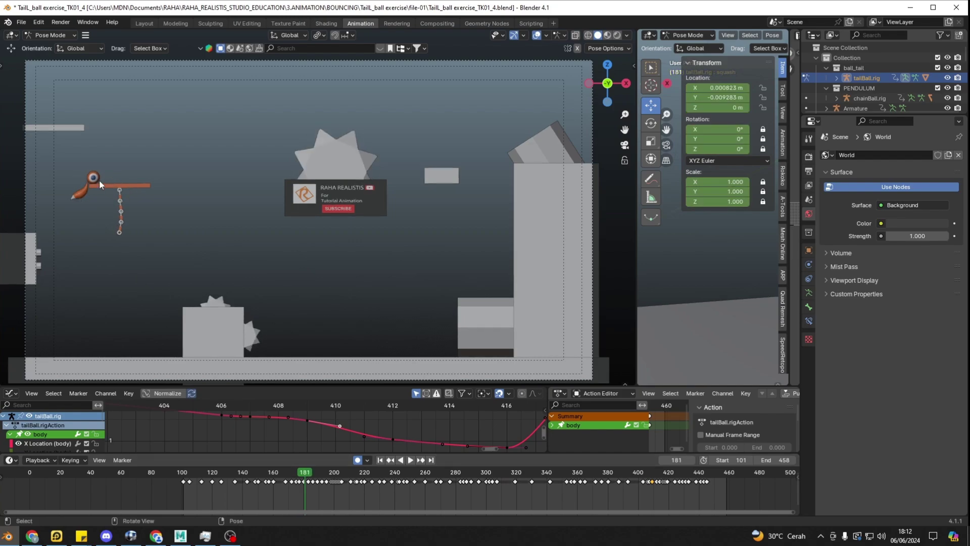
Replay the ball's catch on the platform edge and the start of the swing, up to frame 193
{"action": "left_click_drag", "start_coordinate": [306, 474], "coordinate": [240, 477]}
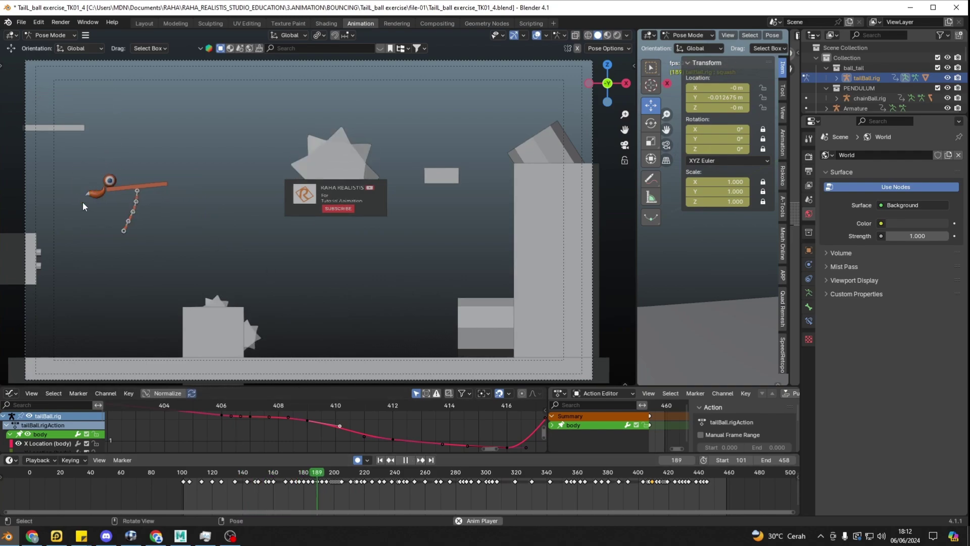
{"action": "key", "text": "space"}
{"action": "key", "text": "space"}
{"action": "mouse_move", "coordinate": [311, 493]}
{"action": "left_mouse_down"}
{"action": "mouse_move", "coordinate": [311, 481]}
{"action": "mouse_move", "coordinate": [336, 483]}
{"action": "mouse_move", "coordinate": [324, 483]}
{"action": "left_mouse_up"}
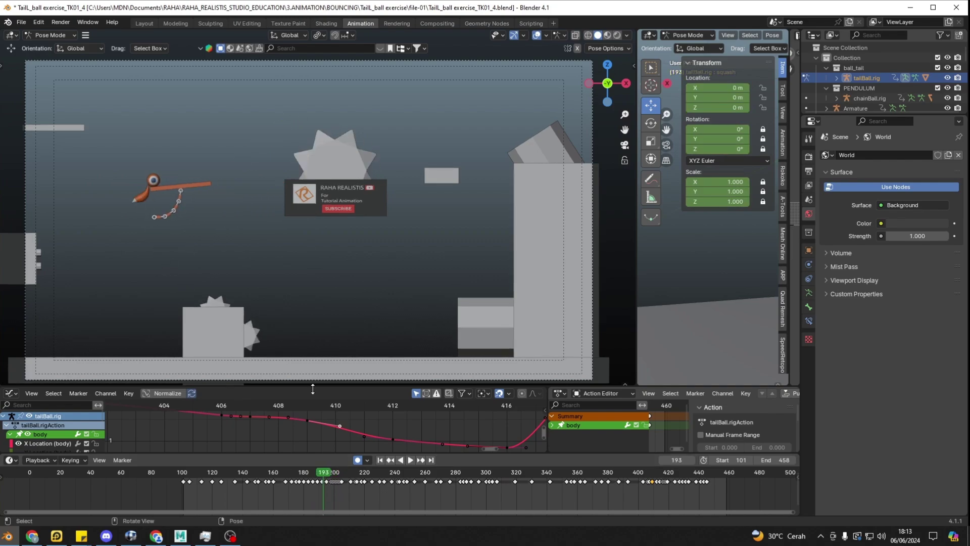
Replay the platform ride from about frame 161 to frame 198 to compare the swing with the tail's drag
{"action": "left_click", "coordinate": [274, 477]}
{"action": "key", "text": "space"}
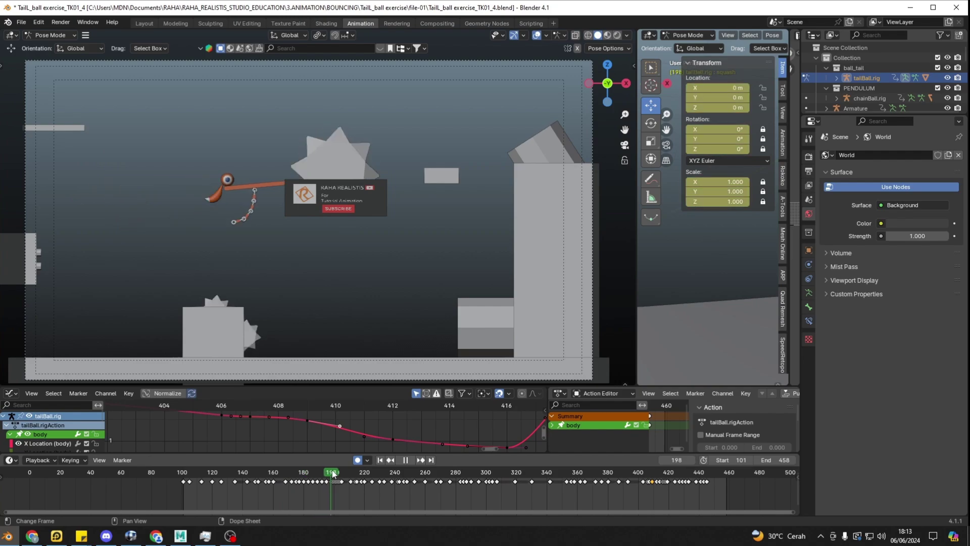
{"action": "left_click", "coordinate": [273, 474]}
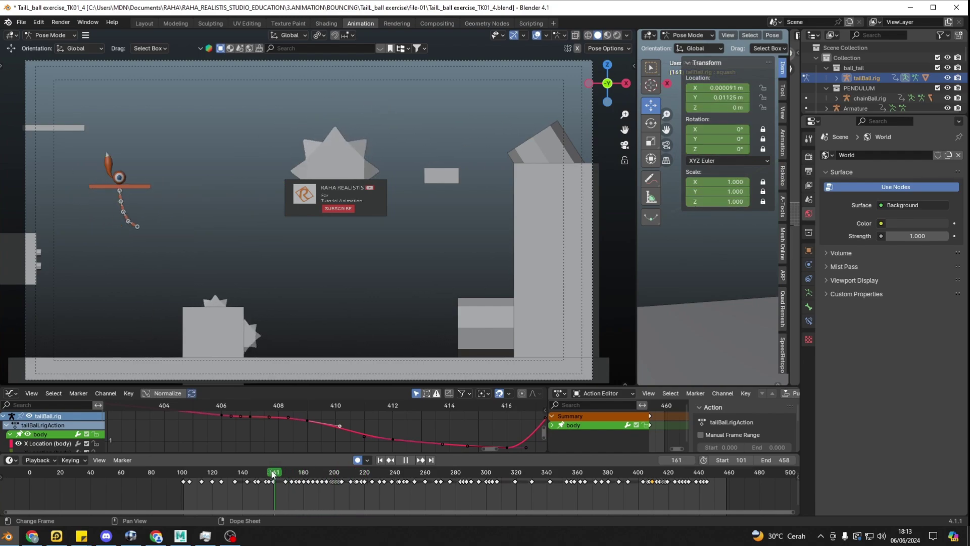
{"action": "key", "text": "space"}
Play the sequence from frame 101 through the ball's launch off the pendulum platform at frame 207
{"action": "left_click_drag", "start_coordinate": [272, 474], "coordinate": [183, 473]}
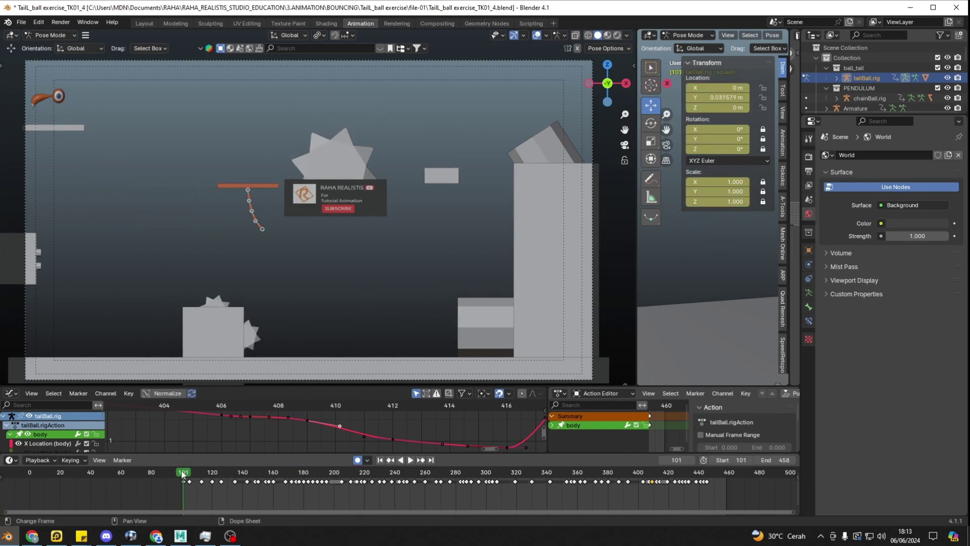
{"action": "key", "text": "space"}
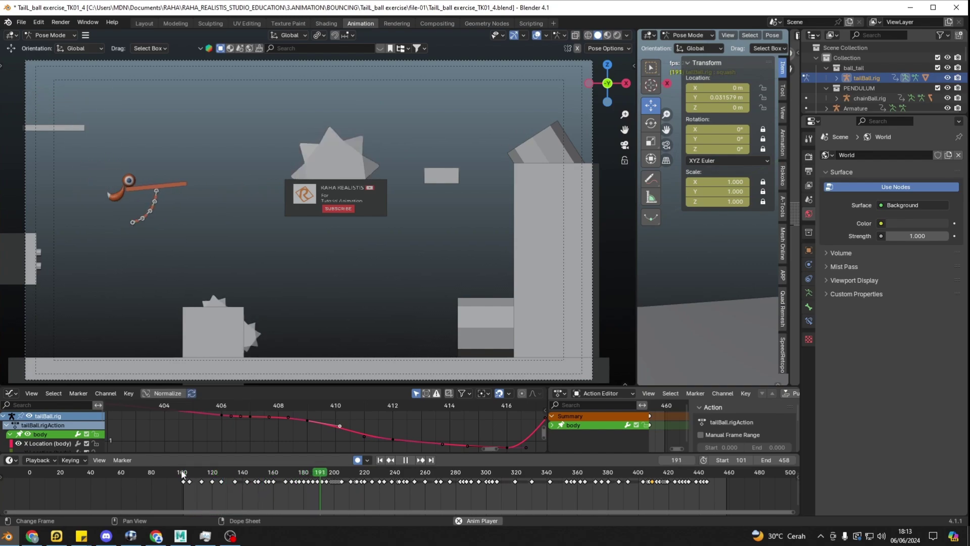
{"action": "key", "text": "space"}
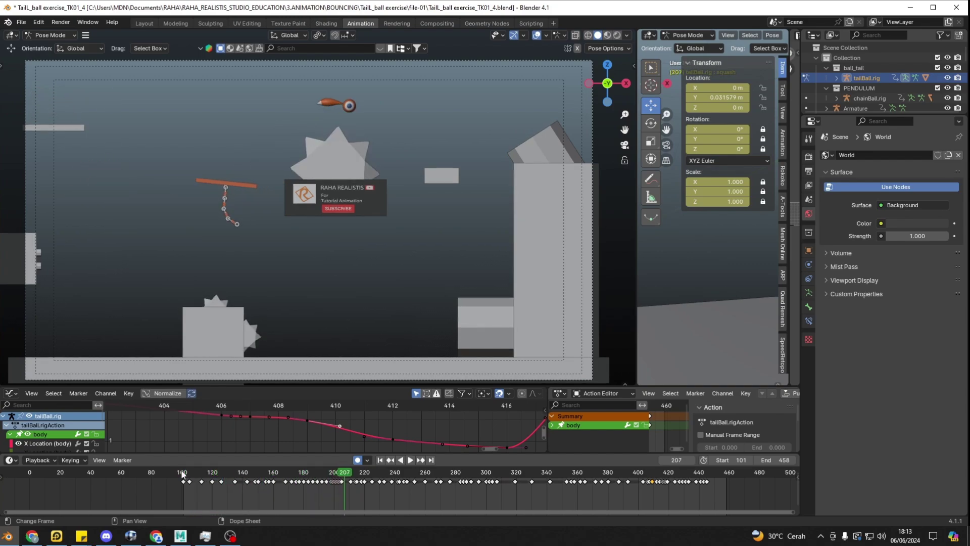
Examine the ball balancing on the platform edge around frames 179 to 186 and its flight near frame 210
{"action": "left_click", "coordinate": [237, 480]}
{"action": "key", "text": "space"}
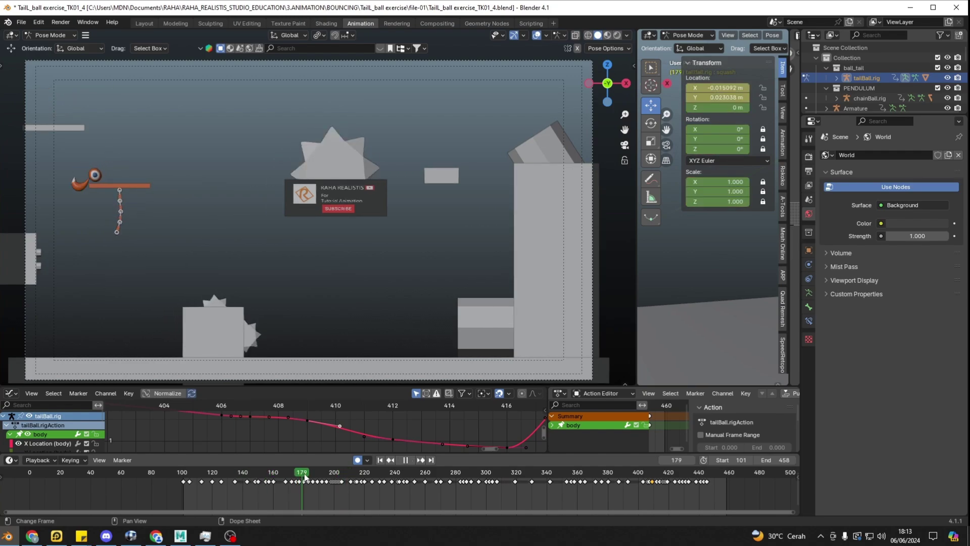
{"action": "key", "text": "space"}
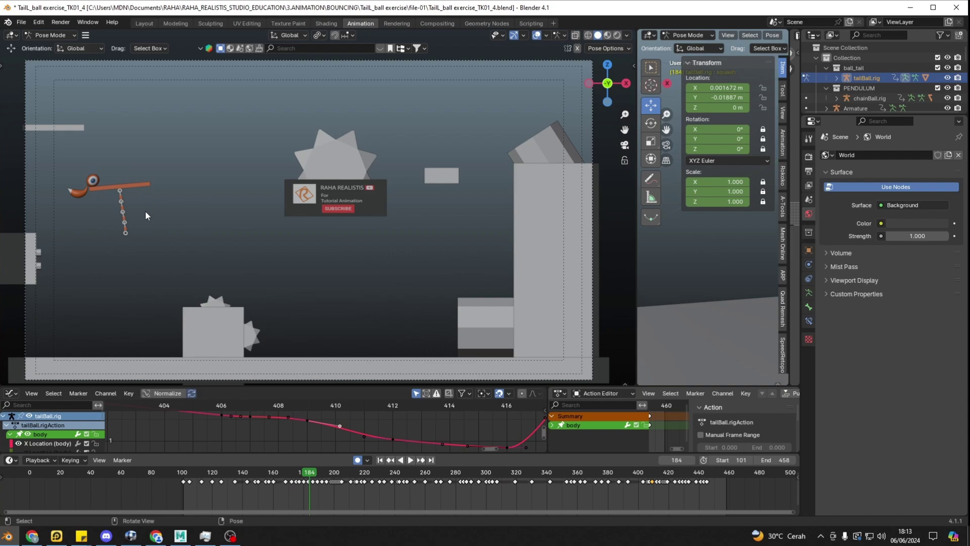
{"action": "left_click_drag", "start_coordinate": [300, 483], "coordinate": [306, 477]}
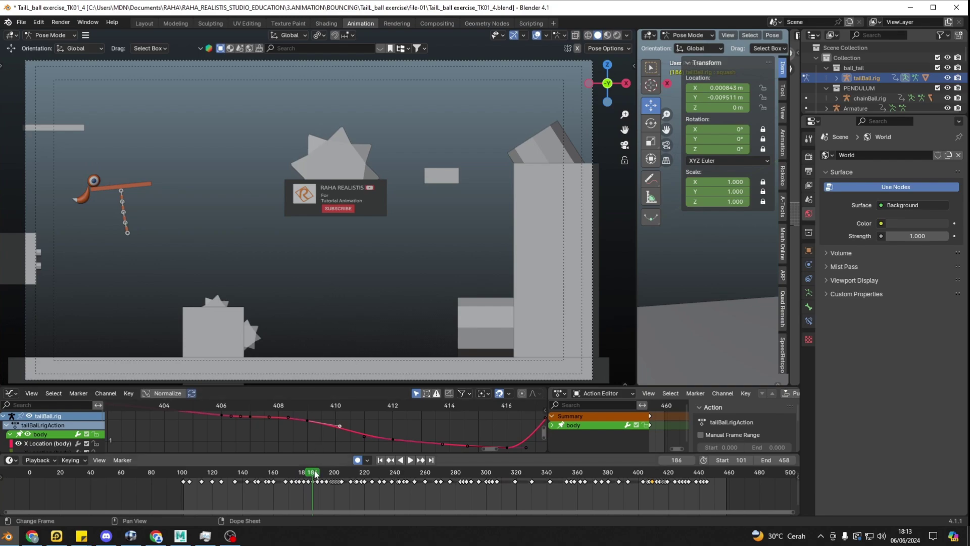
{"action": "left_click_drag", "start_coordinate": [315, 473], "coordinate": [356, 471]}
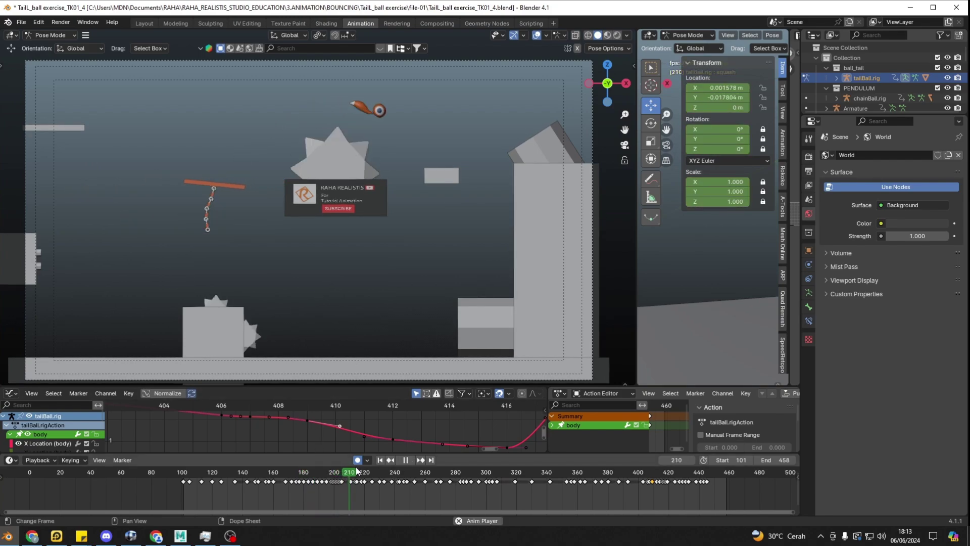
Replay the jump, platform landing and swing from frame 152
{"action": "key", "text": "space"}
{"action": "left_click_drag", "start_coordinate": [298, 475], "coordinate": [260, 474]}
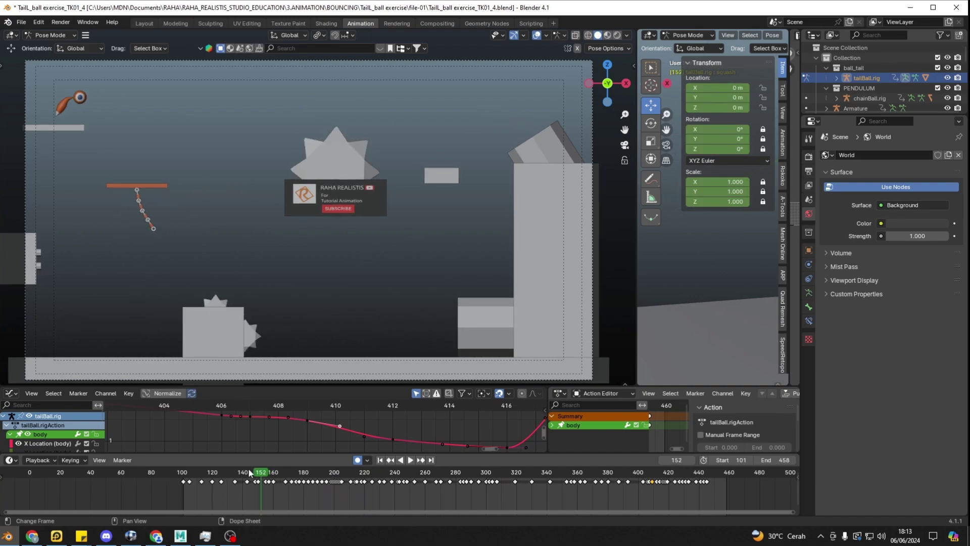
{"action": "key", "text": "space"}
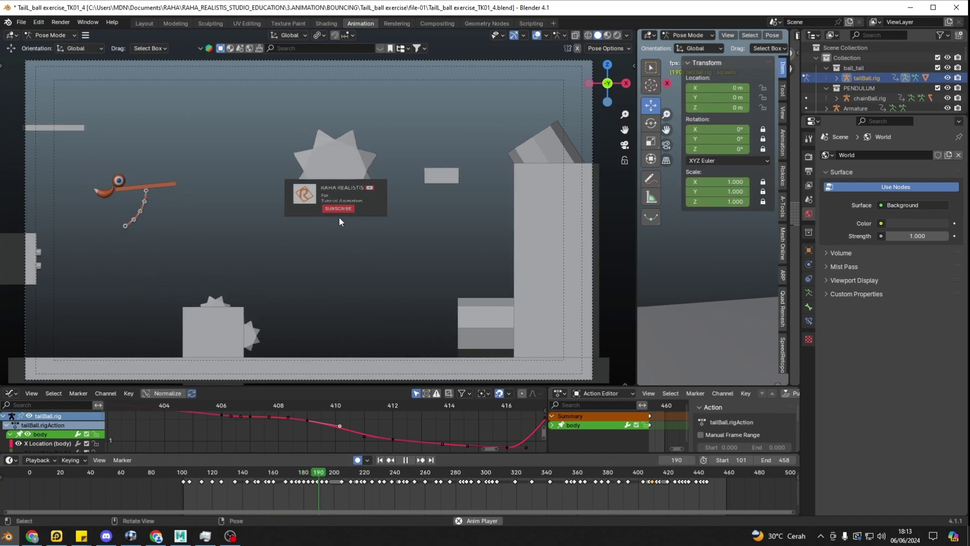
Replay the ledge bounces and platform landing from frame 100, and stop with the playhead at frame 112
{"action": "mouse_move", "coordinate": [273, 475]}
{"action": "left_mouse_down"}
{"action": "mouse_move", "coordinate": [261, 475]}
{"action": "mouse_move", "coordinate": [296, 479]}
{"action": "mouse_move", "coordinate": [182, 476]}
{"action": "left_mouse_up"}
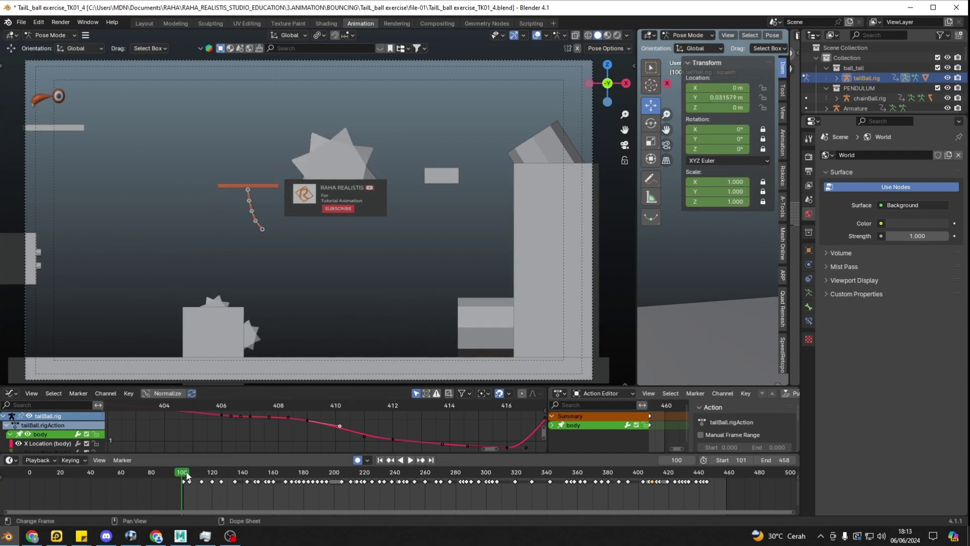
{"action": "mouse_move", "coordinate": [187, 475]}
{"action": "left_mouse_down"}
{"action": "mouse_move", "coordinate": [286, 473]}
{"action": "mouse_move", "coordinate": [177, 478]}
{"action": "left_mouse_up"}
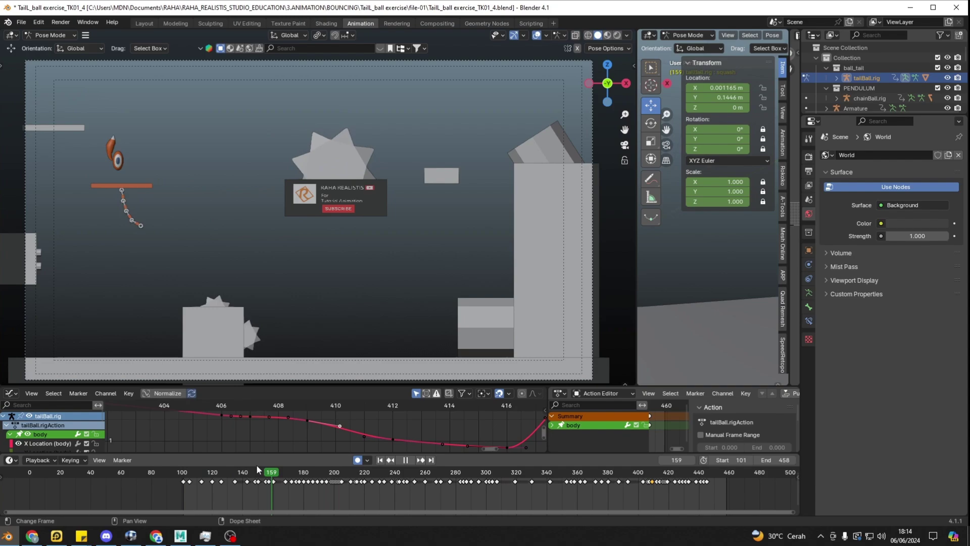
{"action": "left_click_drag", "start_coordinate": [257, 466], "coordinate": [200, 465]}
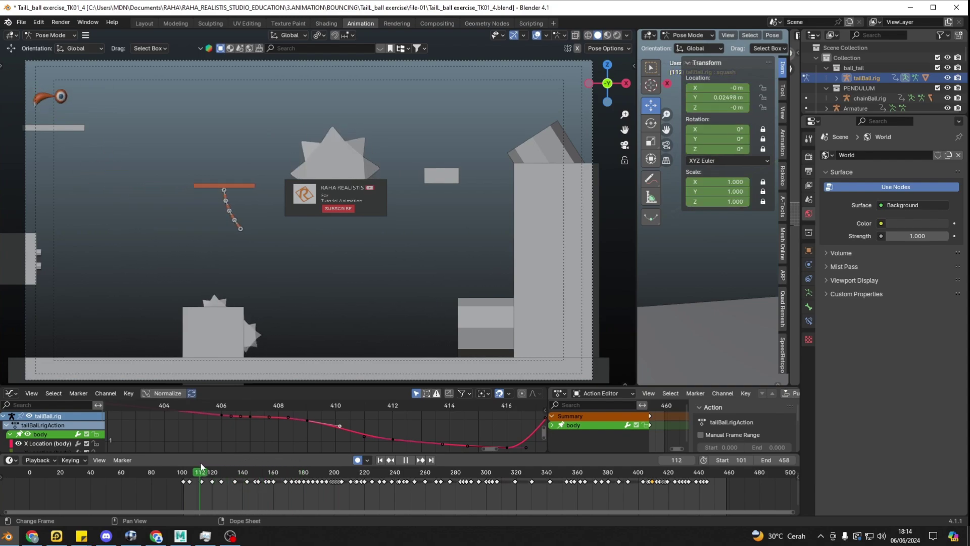
{"action": "key", "text": "space"}
Sketch an annotated ball and its arcing path from the orange platform over the spiked shape, and erase the strokes again
{"action": "left_click", "coordinate": [651, 178]}
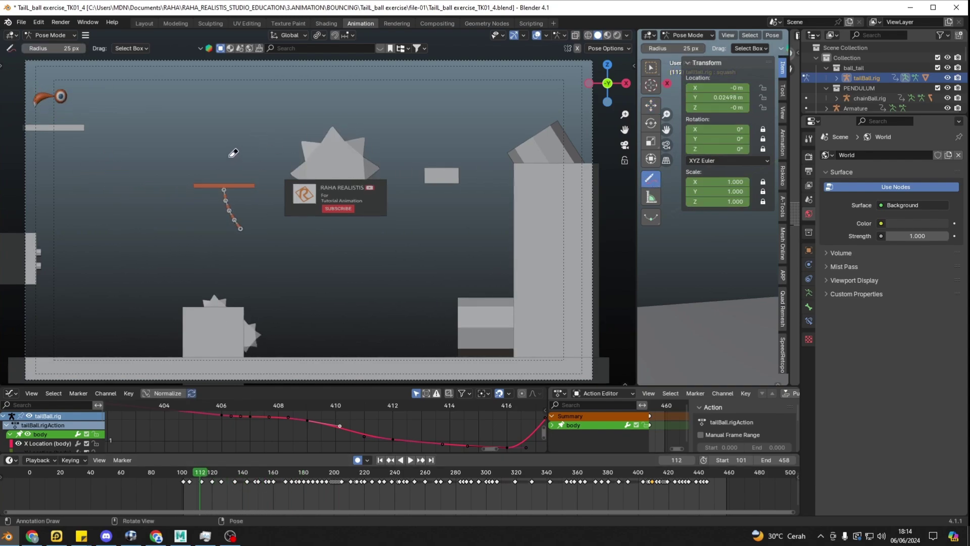
{"action": "left_click", "coordinate": [653, 183]}
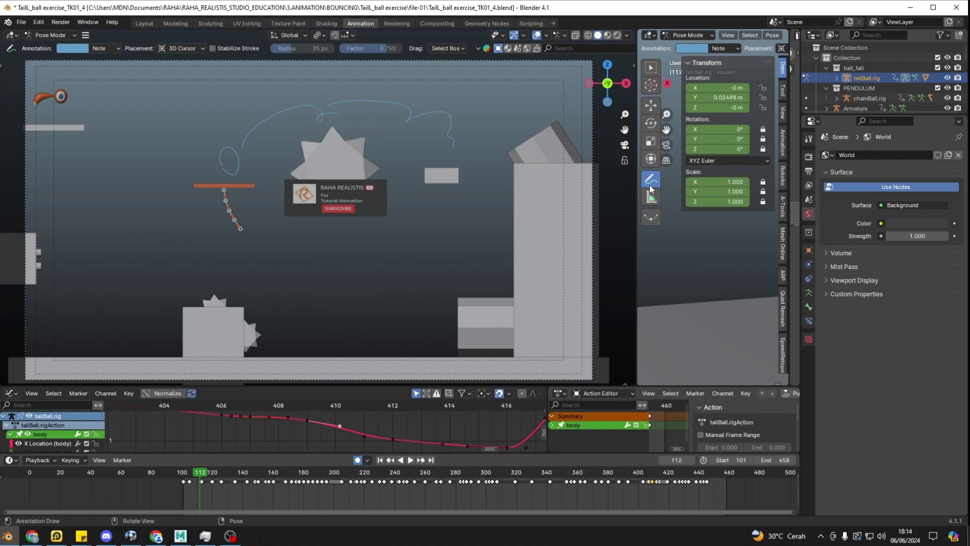
{"action": "left_click_drag", "start_coordinate": [651, 190], "coordinate": [683, 243]}
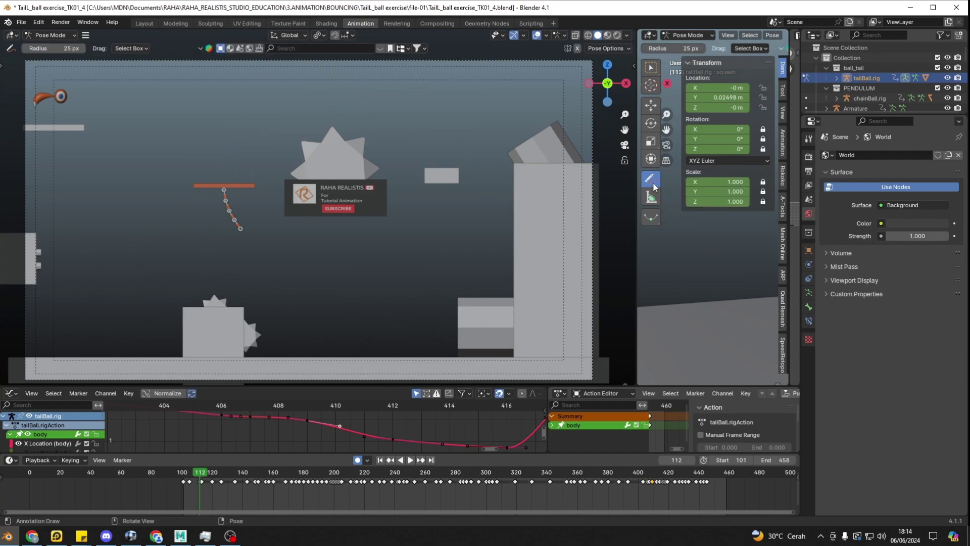
{"action": "left_click_drag", "start_coordinate": [650, 178], "coordinate": [683, 183]}
Move to frame 133, switch the tail-ball rig from Pose Mode to Object Mode and deselect it
{"action": "left_click_drag", "start_coordinate": [184, 489], "coordinate": [316, 481]}
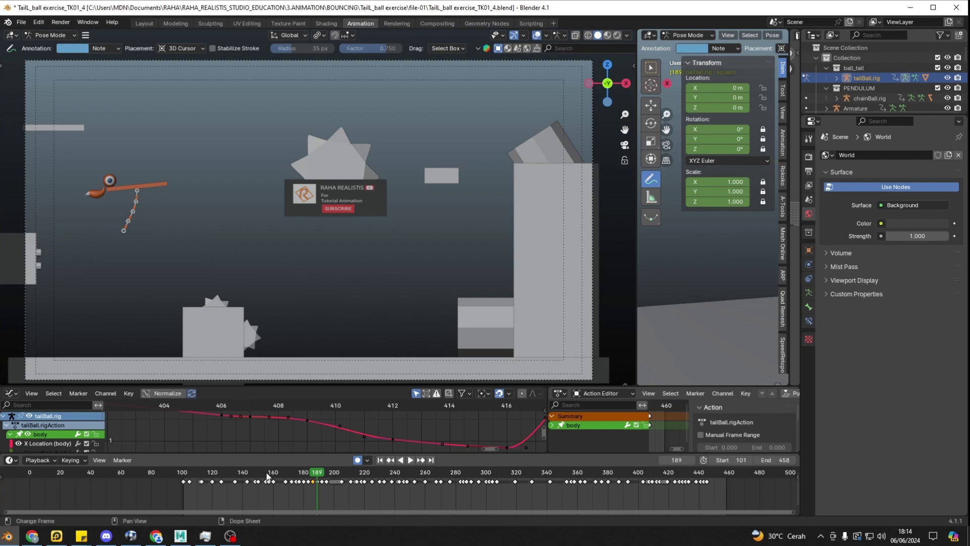
{"action": "left_click_drag", "start_coordinate": [266, 474], "coordinate": [232, 476]}
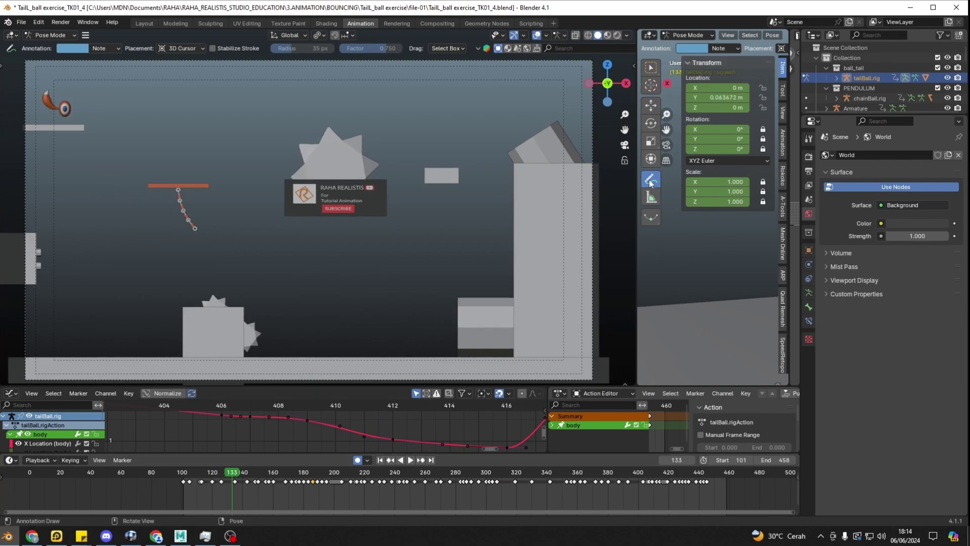
{"action": "left_click_drag", "start_coordinate": [651, 183], "coordinate": [680, 186]}
{"action": "left_click", "coordinate": [687, 35]}
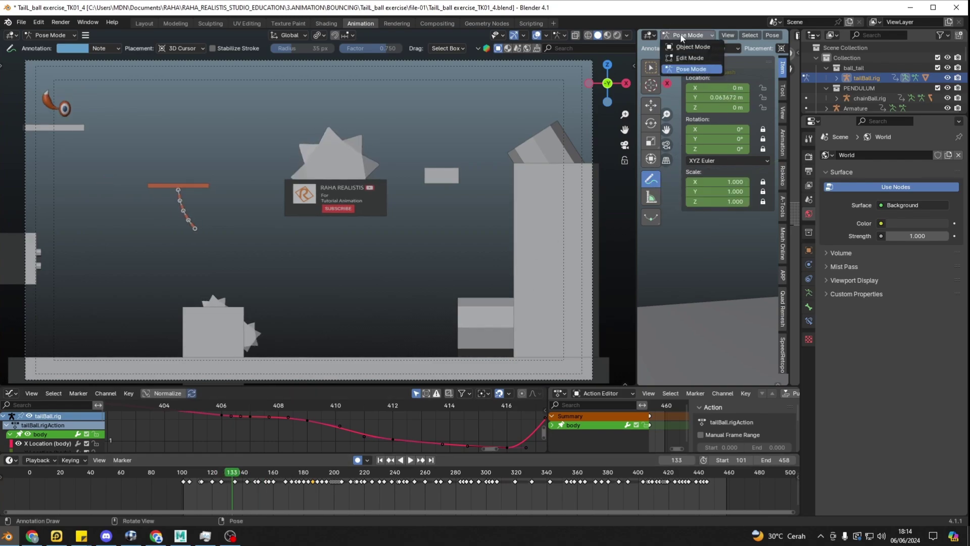
{"action": "left_click", "coordinate": [682, 47]}
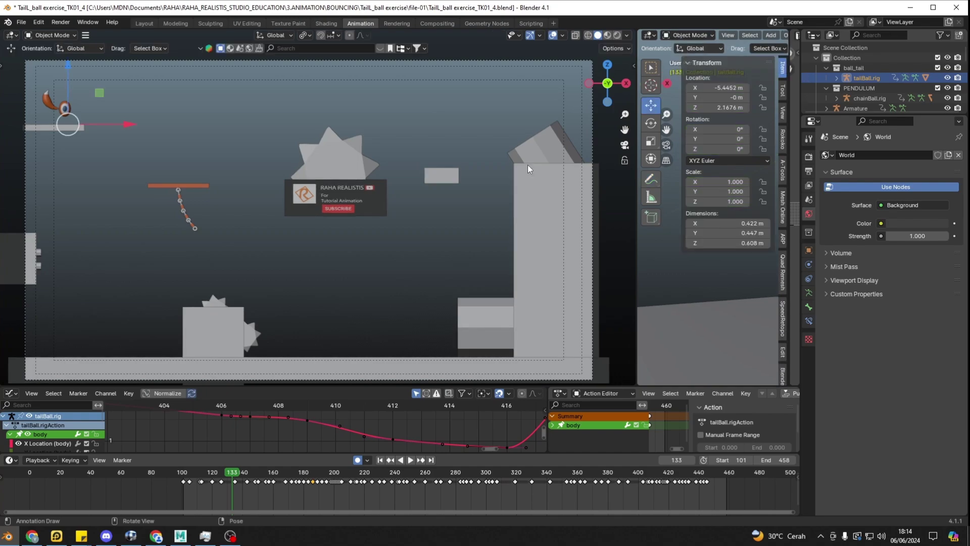
{"action": "left_click", "coordinate": [484, 117]}
Scrub and play the deselected rig from frame 101 to about frame 202 to examine the platform swing and launch
{"action": "left_click_drag", "start_coordinate": [182, 472], "coordinate": [327, 472]}
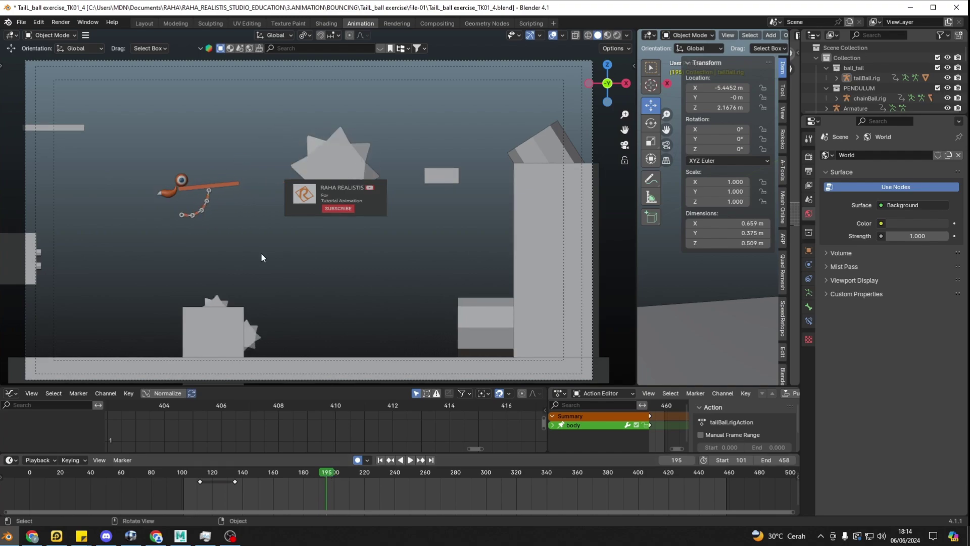
{"action": "key", "text": "space"}
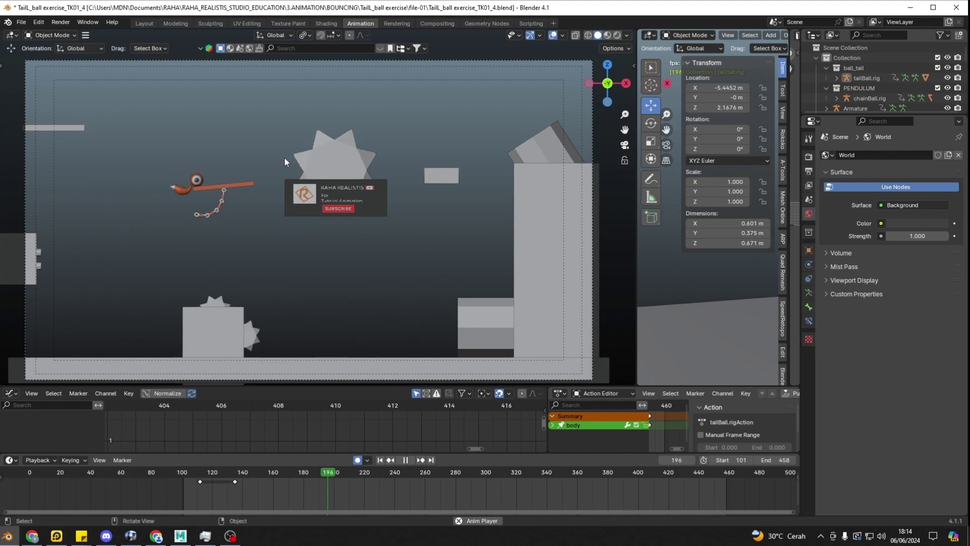
{"action": "left_click_drag", "start_coordinate": [354, 472], "coordinate": [293, 459]}
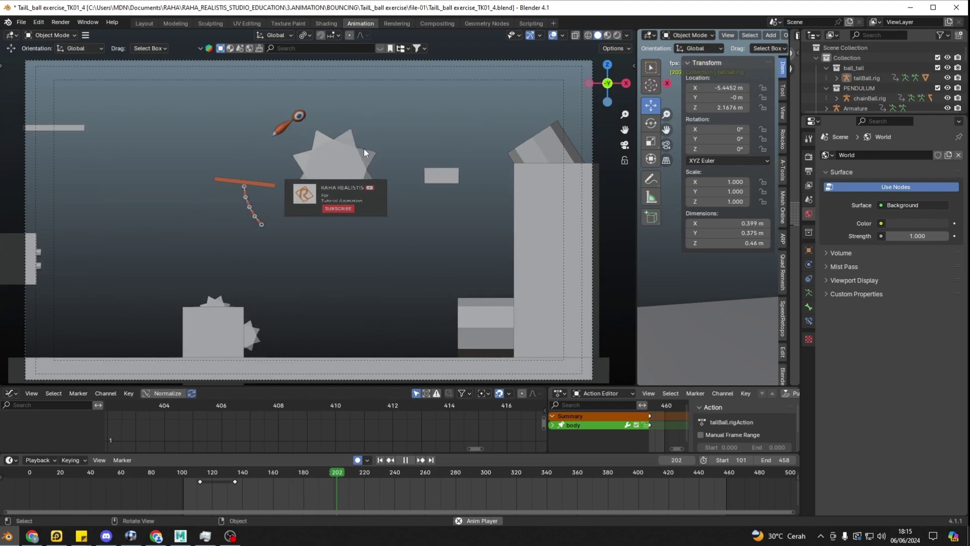
Scrub and play from frame 202 past frame 250 to examine the tail-ball's fall onto the ground
{"action": "left_click_drag", "start_coordinate": [358, 468], "coordinate": [386, 475]}
{"action": "key", "text": "space"}
{"action": "key", "text": "space"}
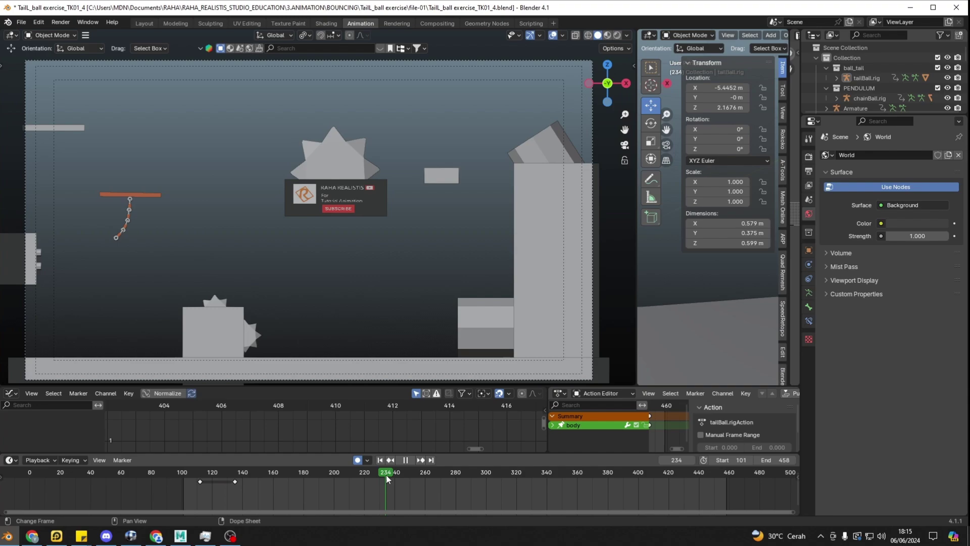
{"action": "left_click_drag", "start_coordinate": [386, 475], "coordinate": [408, 487]}
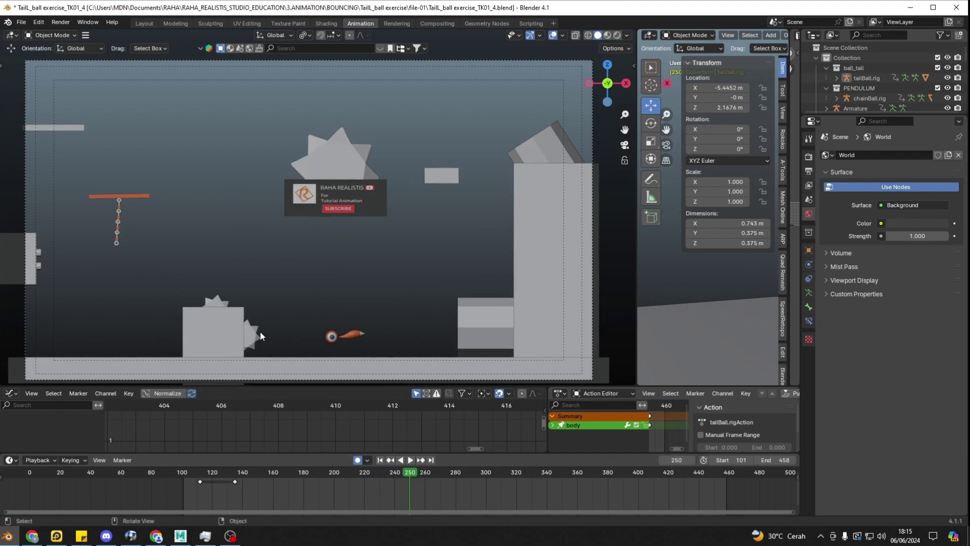
{"action": "middle_click_drag", "start_coordinate": [451, 492], "coordinate": [350, 501]}
{"action": "key", "text": "space"}
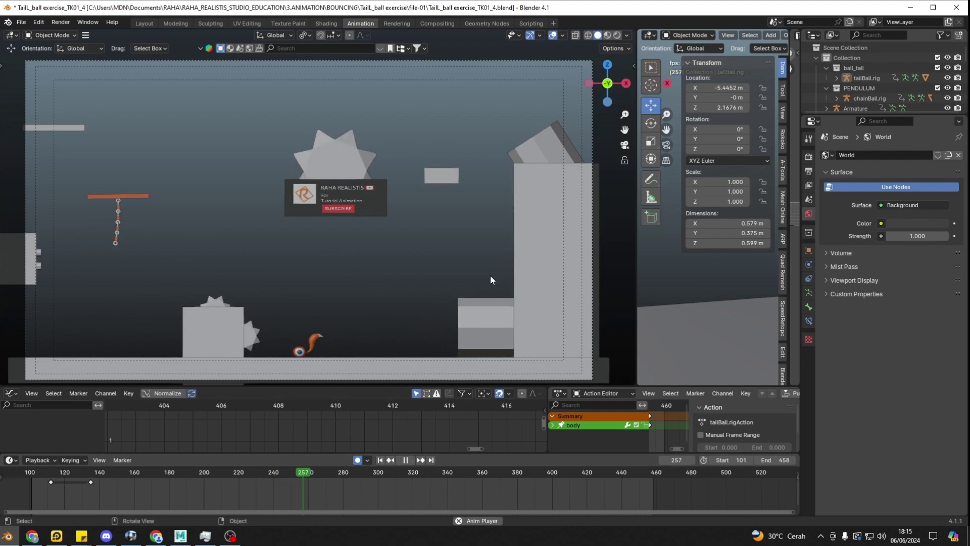
Replay the ground landing and tail settle from about frame 236, and stop at frame 266
{"action": "left_click_drag", "start_coordinate": [306, 476], "coordinate": [267, 473]}
{"action": "key", "text": "space"}
{"action": "key", "text": "space"}
{"action": "key", "text": "space"}
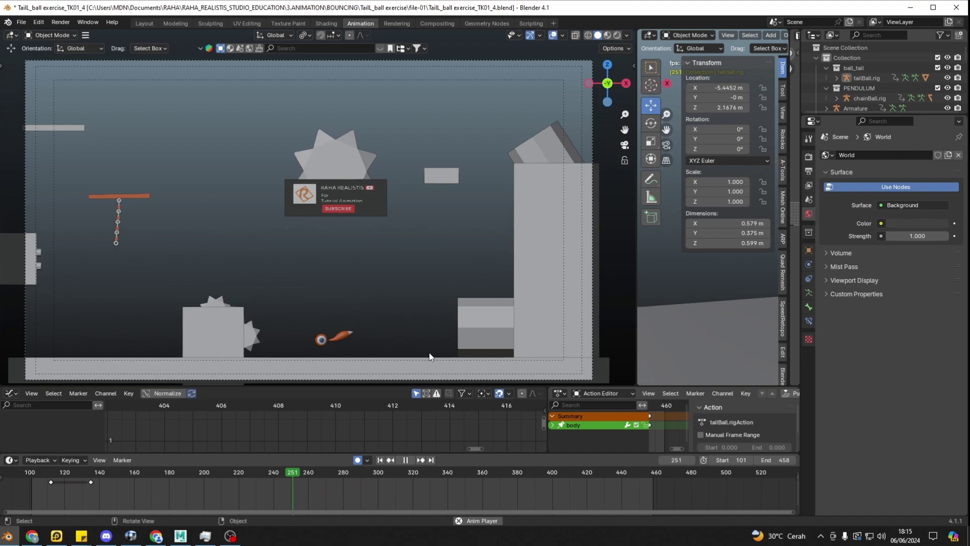
{"action": "key", "text": "space"}
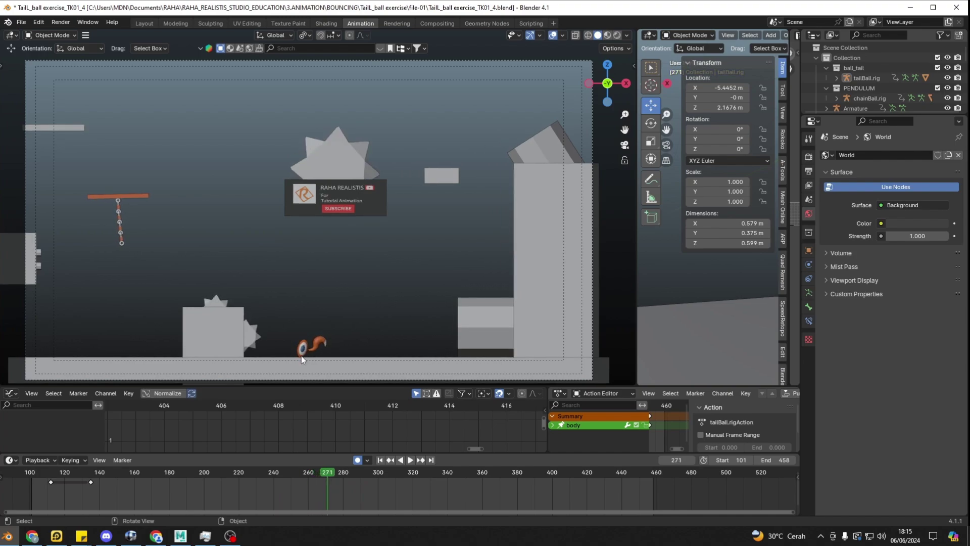
{"action": "mouse_move", "coordinate": [311, 472]}
{"action": "left_mouse_down"}
{"action": "mouse_move", "coordinate": [299, 473]}
{"action": "mouse_move", "coordinate": [336, 476]}
{"action": "mouse_move", "coordinate": [303, 477]}
{"action": "mouse_move", "coordinate": [319, 475]}
{"action": "left_mouse_up"}
{"action": "key", "text": "space"}
{"action": "key", "text": "space"}
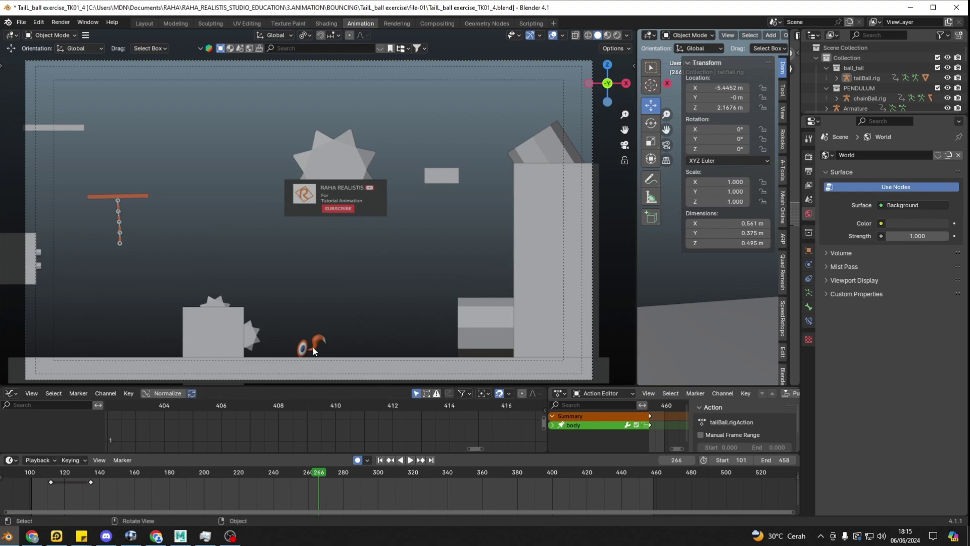
Play from about frame 239 through the landing and the following jump to frame 311, and scrub back to frame 295
{"action": "left_click", "coordinate": [271, 472]}
{"action": "key", "text": "space"}
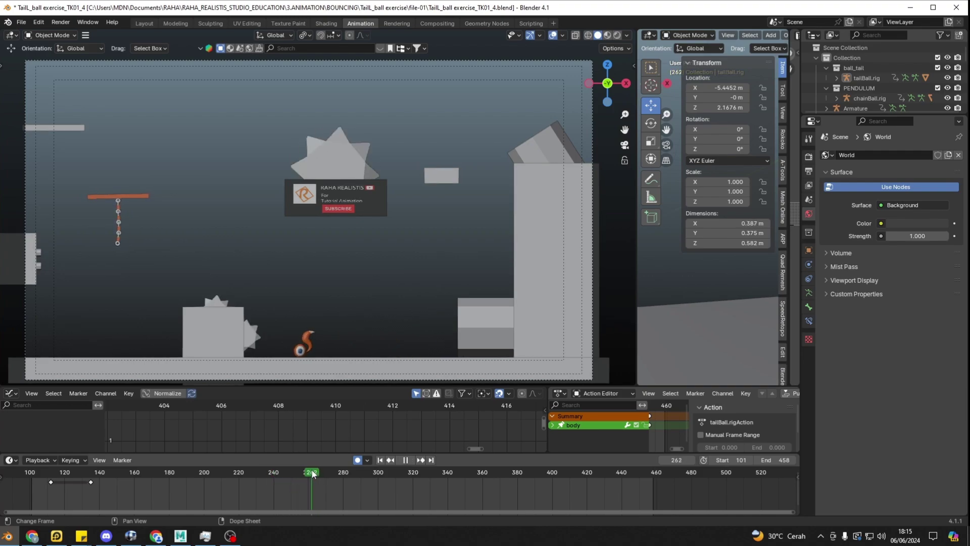
{"action": "key", "text": "space"}
{"action": "key", "text": "space"}
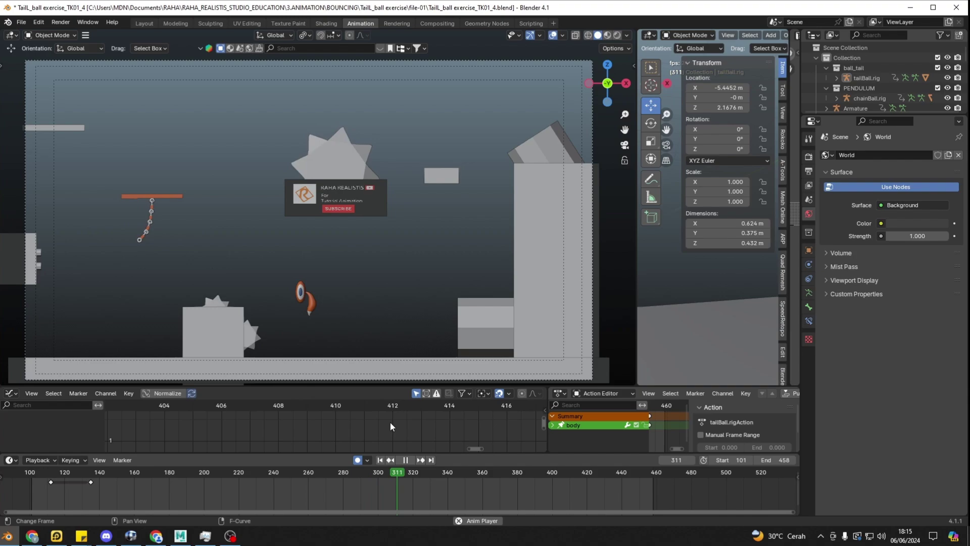
{"action": "left_click_drag", "start_coordinate": [314, 474], "coordinate": [372, 476]}
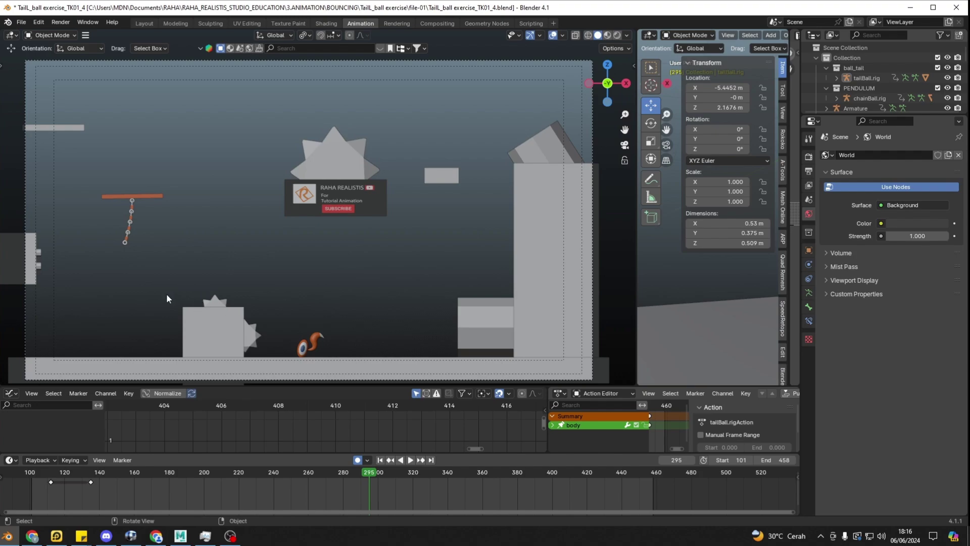
Replay the tail-ball's crouch and jumps over the projectile from frame 295, and scrub to frame 339
{"action": "left_click", "coordinate": [343, 474]}
{"action": "key", "text": "space"}
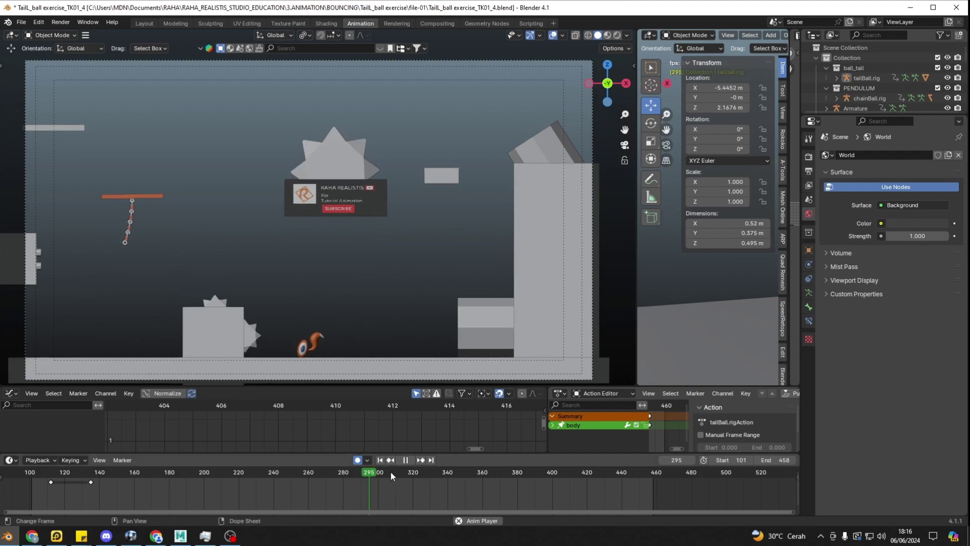
{"action": "key", "text": "space"}
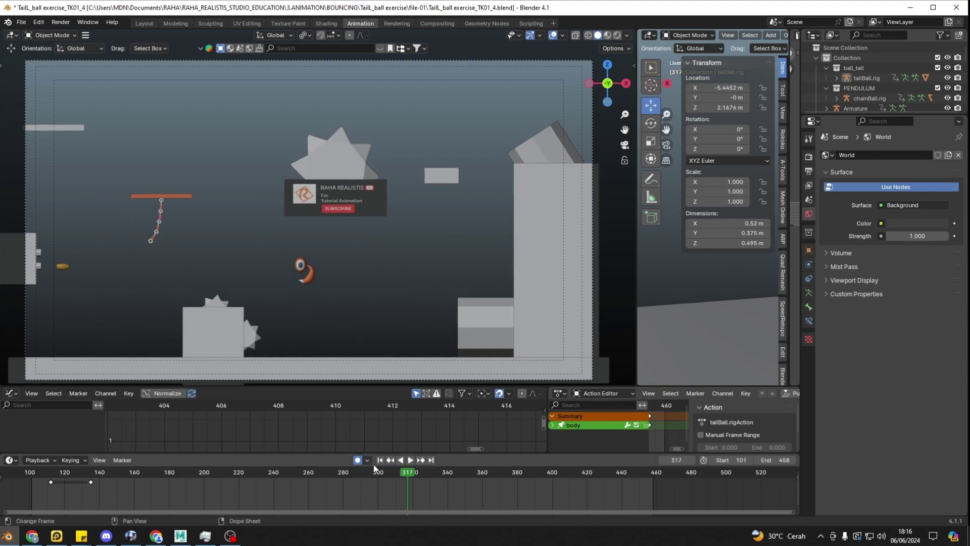
{"action": "key", "text": "space"}
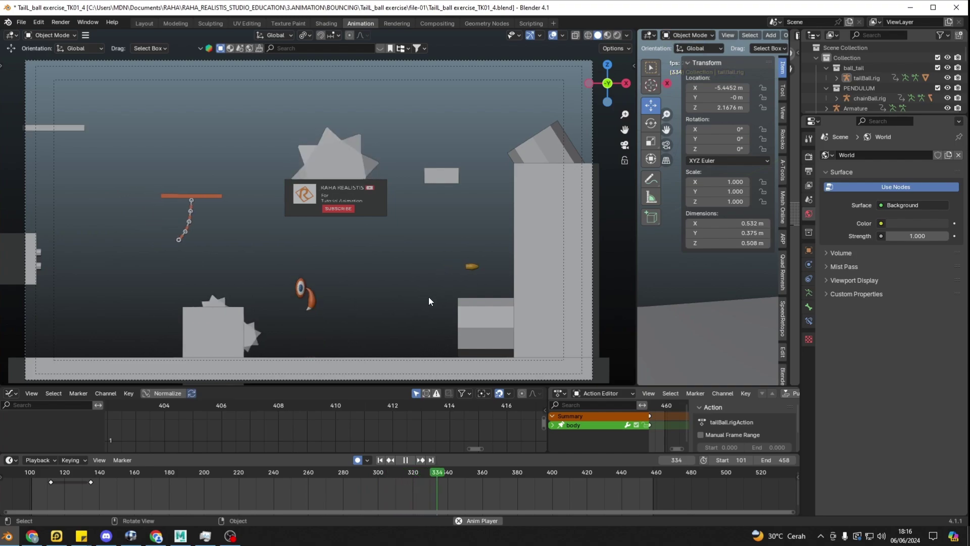
{"action": "key", "text": "space"}
{"action": "left_click_drag", "start_coordinate": [374, 477], "coordinate": [447, 459]}
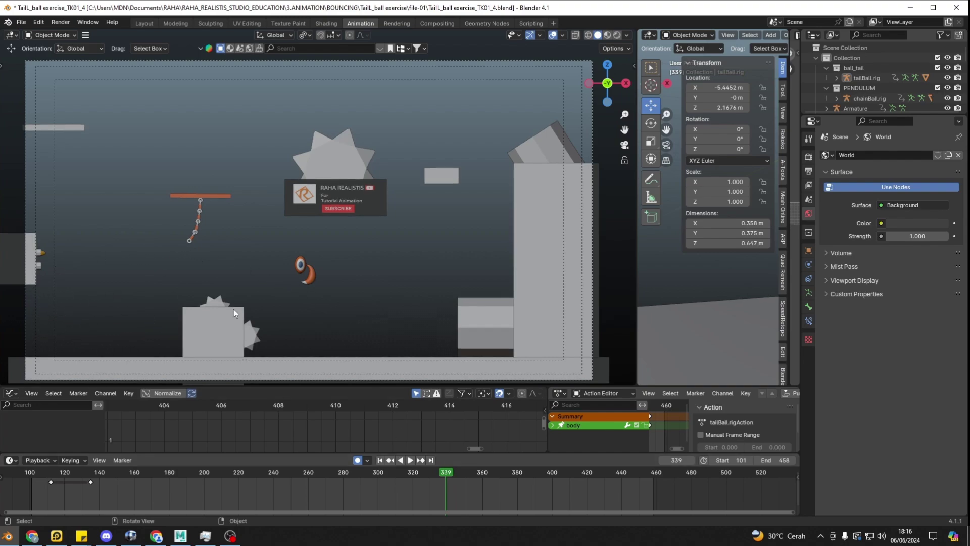
Review the airborne ball and tail poses between frames 318 and 345, and stop at frame 346 with the second projectile approaching
{"action": "left_click", "coordinate": [409, 475]}
{"action": "left_click_drag", "start_coordinate": [399, 512], "coordinate": [498, 513]}
{"action": "scroll", "coordinate": [354, 485], "scroll_direction": "down", "scroll_amount": 3}
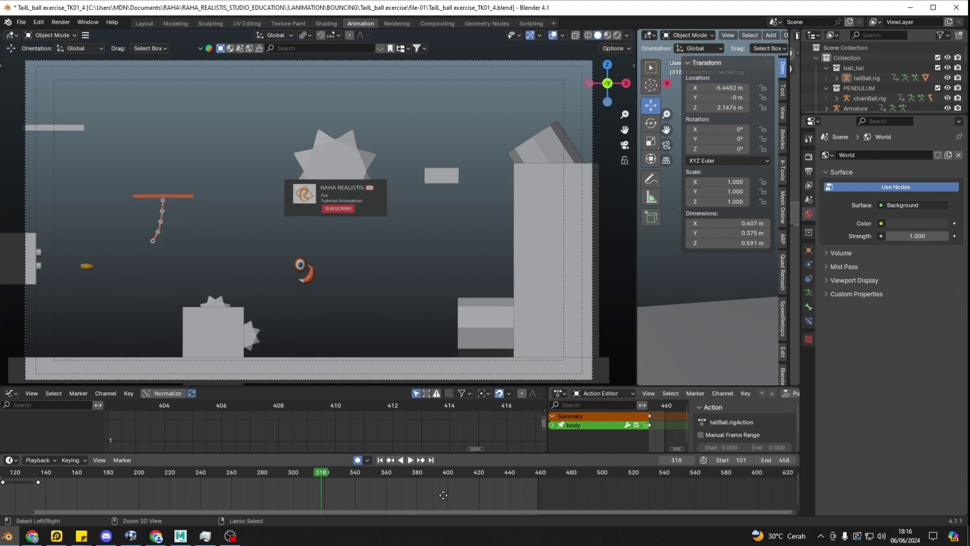
{"action": "key", "text": "space"}
{"action": "mouse_move", "coordinate": [344, 474]}
{"action": "left_mouse_down"}
{"action": "mouse_move", "coordinate": [404, 475]}
{"action": "mouse_move", "coordinate": [362, 475]}
{"action": "left_mouse_up"}
{"action": "key", "text": "space"}
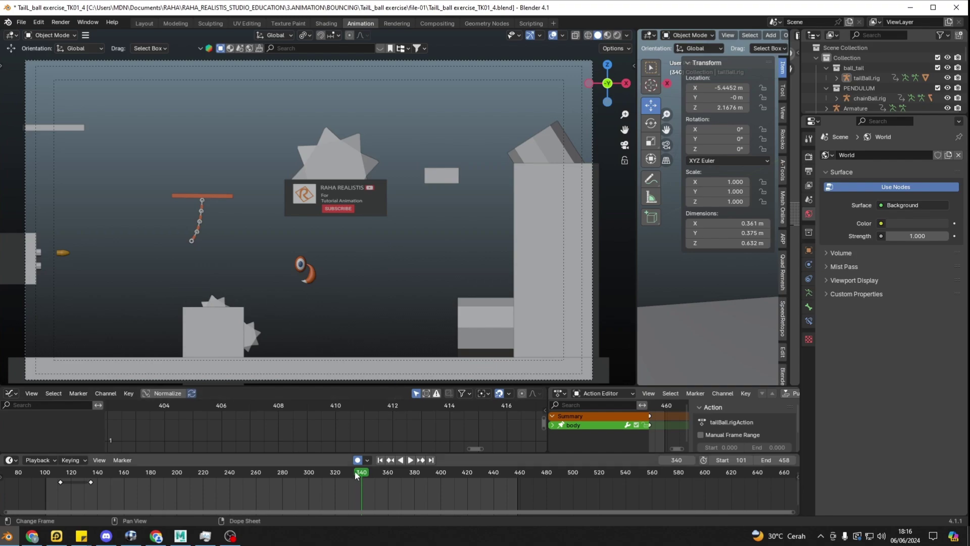
{"action": "key", "text": "space"}
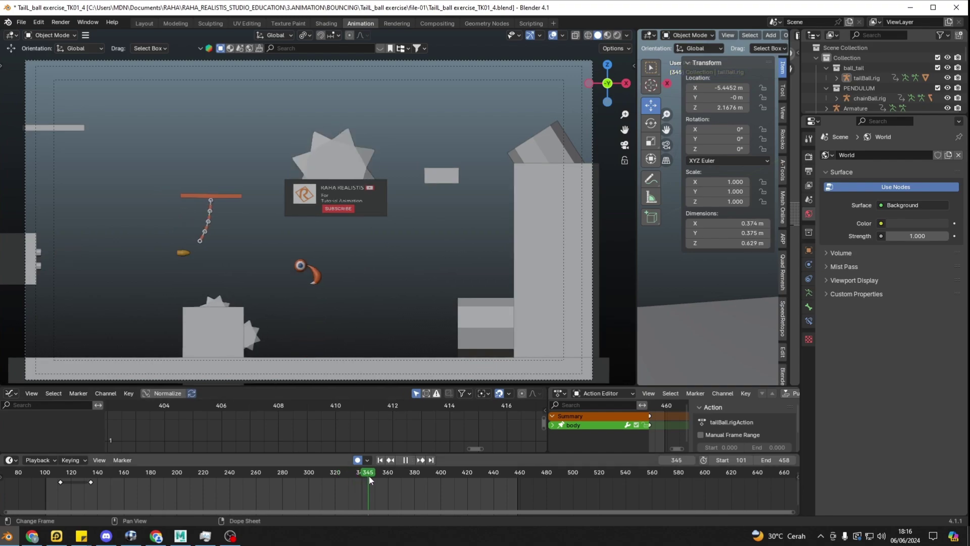
{"action": "key", "text": "space"}
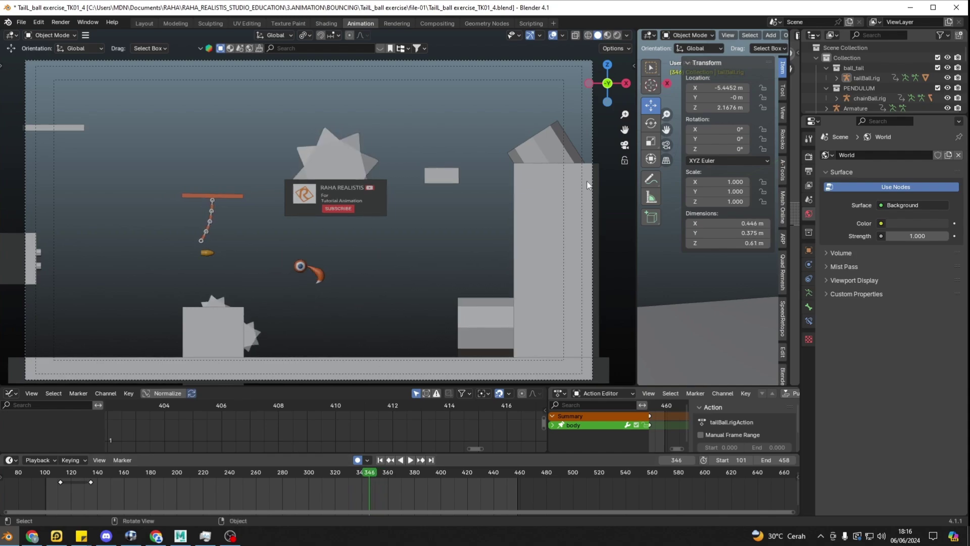
Insert a keyframe at frame 346 with the Annotate tool active, and switch to the Annotate Eraser and back to Annotate
{"action": "left_click", "coordinate": [650, 182]}
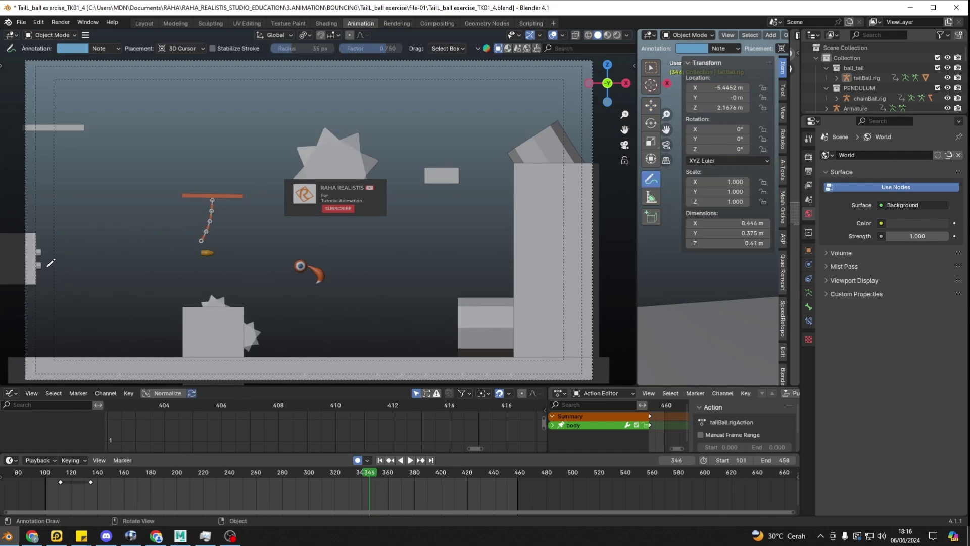
{"action": "key", "text": "i"}
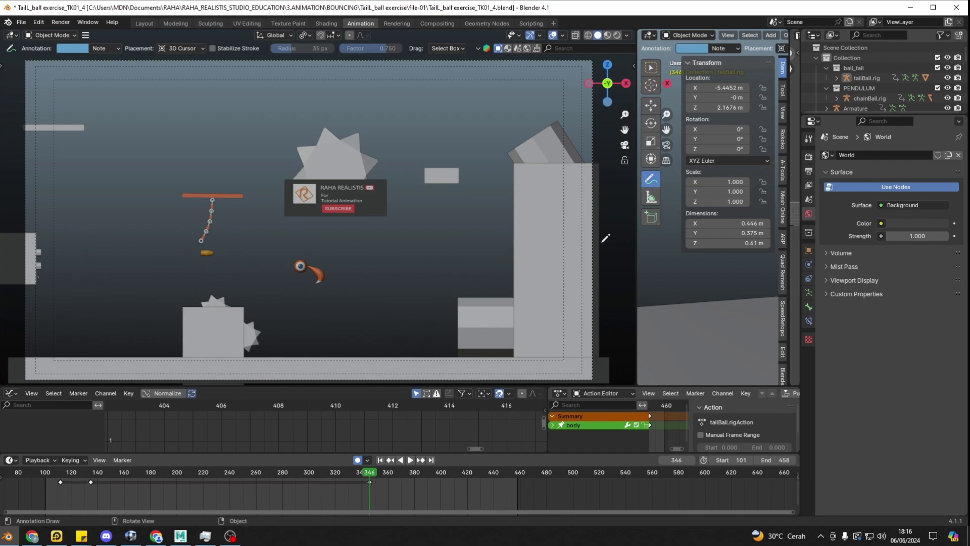
{"action": "left_click", "coordinate": [651, 178]}
{"action": "left_click", "coordinate": [705, 243]}
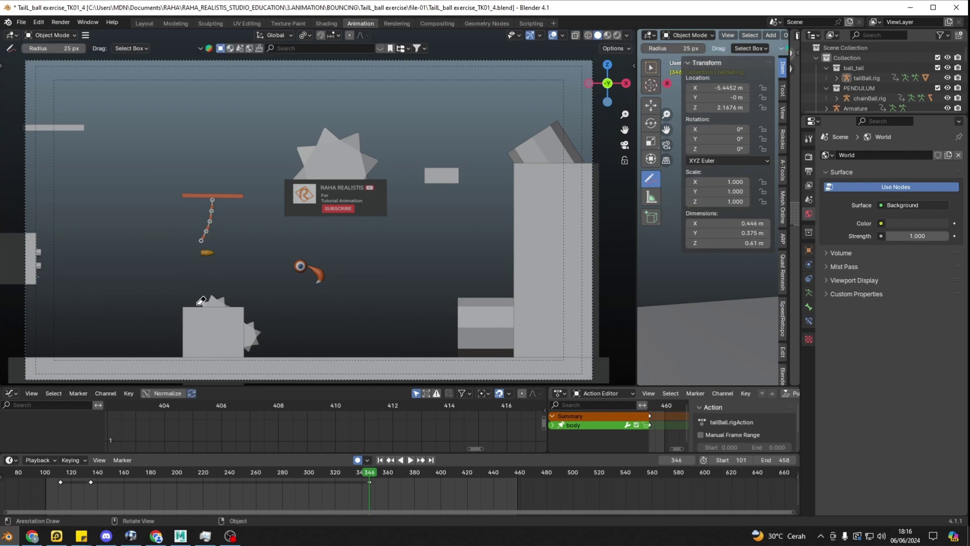
{"action": "left_click", "coordinate": [659, 181]}
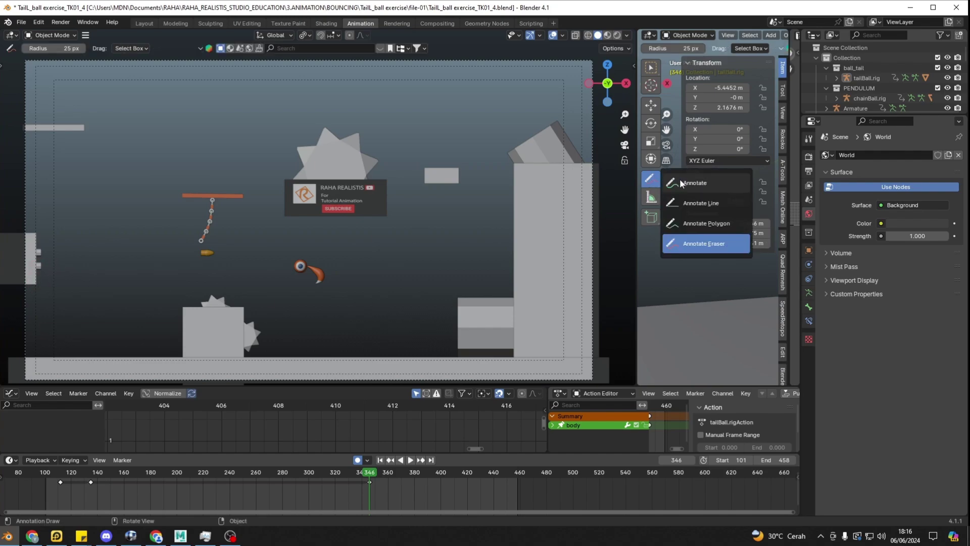
{"action": "left_click", "coordinate": [693, 186]}
Scrub the projectile sequence to frame 413 and switch from the Annotate tool to the Move tool
{"action": "left_click", "coordinate": [354, 474]}
{"action": "left_click_drag", "start_coordinate": [353, 474], "coordinate": [457, 474]}
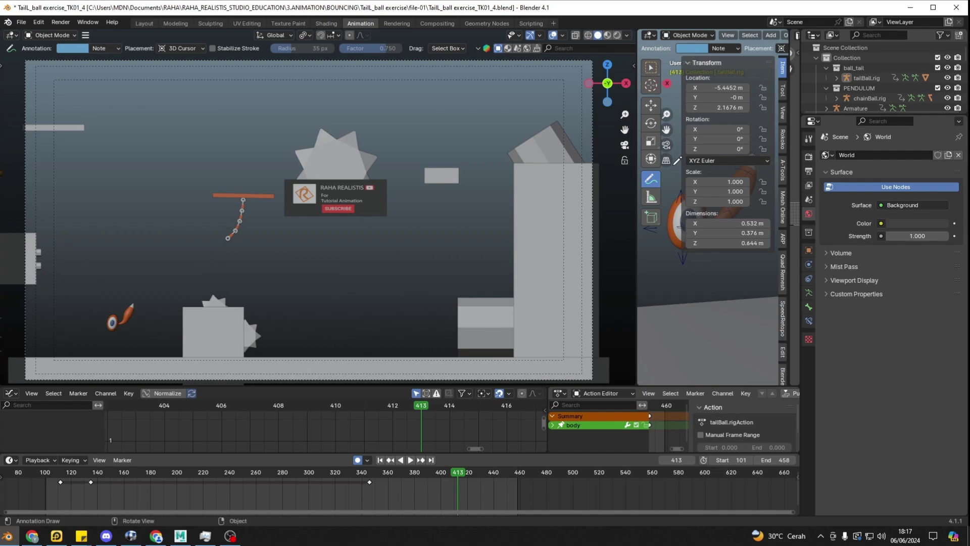
{"action": "left_click_drag", "start_coordinate": [652, 182], "coordinate": [680, 182]}
{"action": "left_click", "coordinate": [653, 108]}
Play from about frame 340 to frame 436 to examine the landing between the blocks, and return to frame 358
{"action": "left_click_drag", "start_coordinate": [460, 472], "coordinate": [361, 472]}
{"action": "key", "text": "space"}
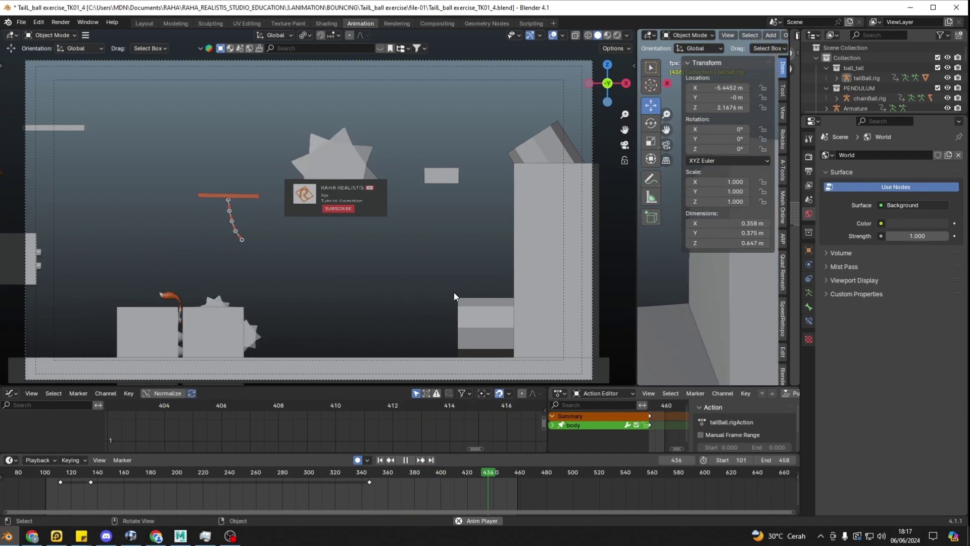
{"action": "key", "text": "space"}
{"action": "left_click", "coordinate": [385, 472]}
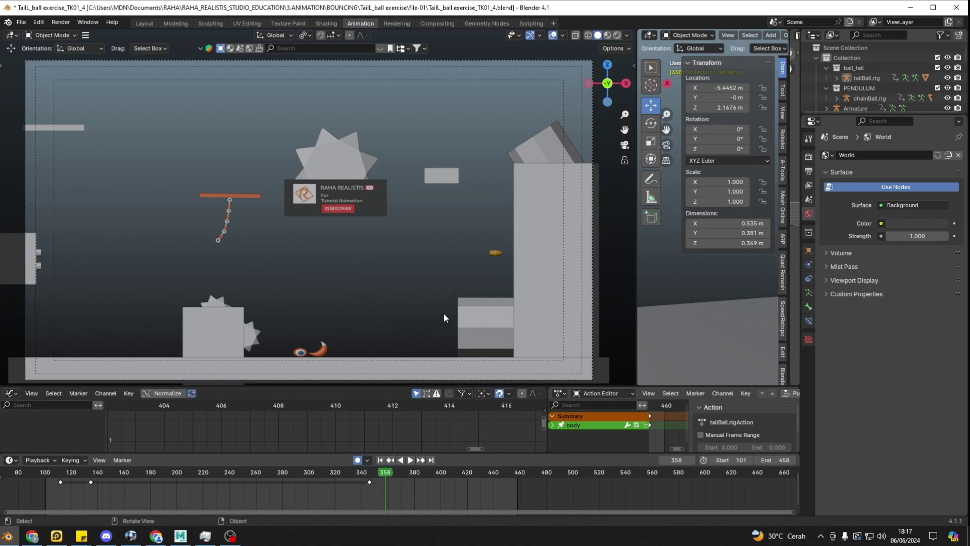
Scrub and replay frames 357 to 379 to study the ball's launch from the ground and its contact with the projectile
{"action": "key", "text": "space"}
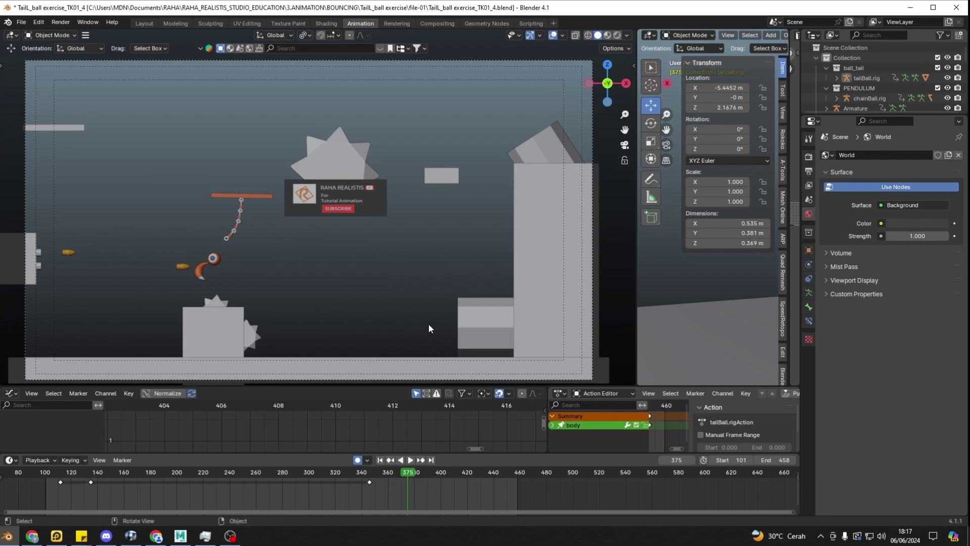
{"action": "left_click_drag", "start_coordinate": [370, 474], "coordinate": [355, 474]}
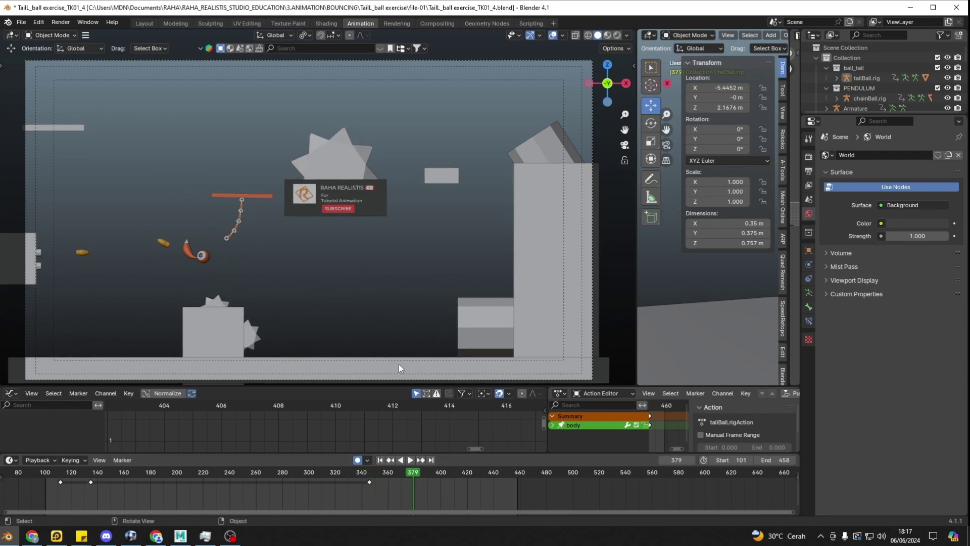
{"action": "mouse_move", "coordinate": [361, 471]}
{"action": "left_mouse_down"}
{"action": "mouse_move", "coordinate": [456, 480]}
{"action": "mouse_move", "coordinate": [377, 480]}
{"action": "mouse_move", "coordinate": [374, 472]}
{"action": "left_mouse_up"}
{"action": "key", "text": "space"}
{"action": "key", "text": "space"}
{"action": "key", "text": "space"}
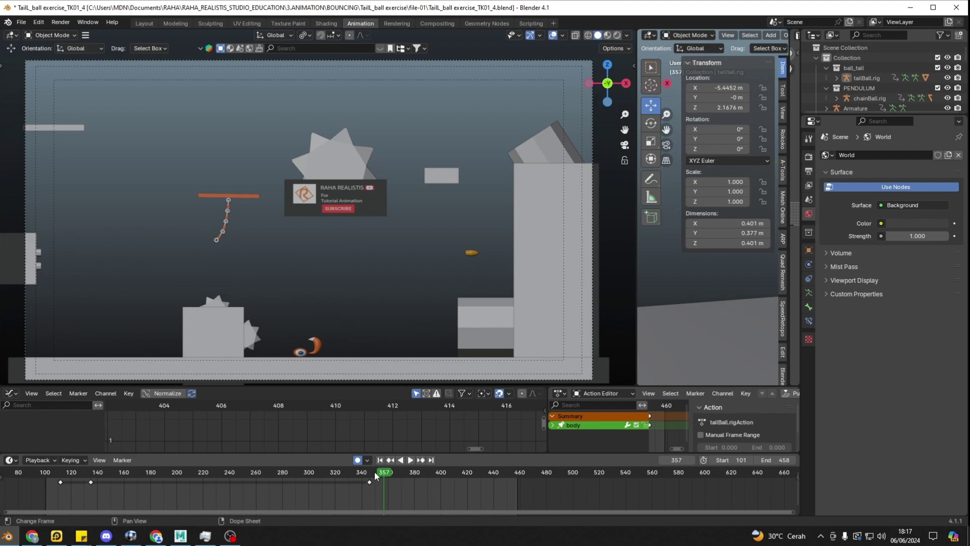
Play from frame 357 through the projectile hits to frame 431, and rewind to replay the hits up to frame 402
{"action": "key", "text": "space"}
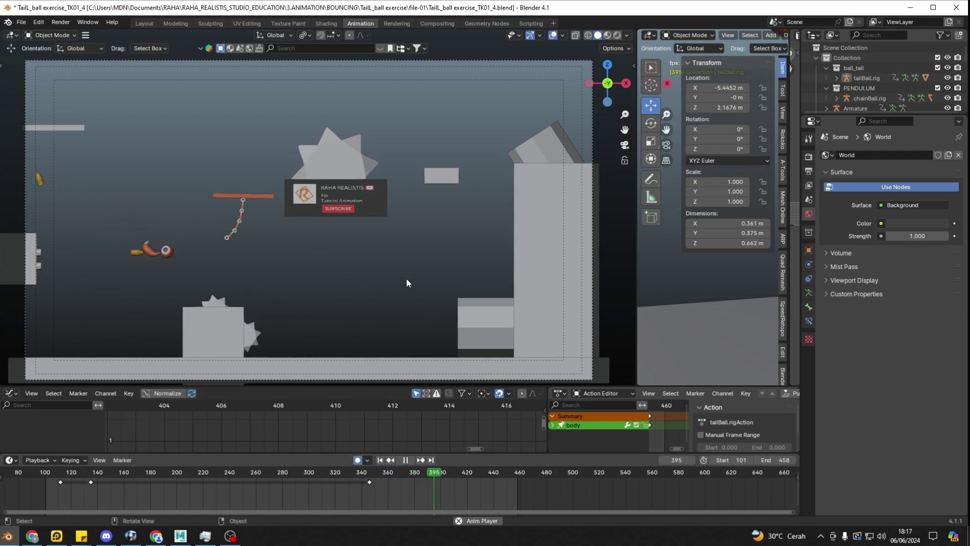
{"action": "key", "text": "space"}
{"action": "left_click", "coordinate": [387, 472]}
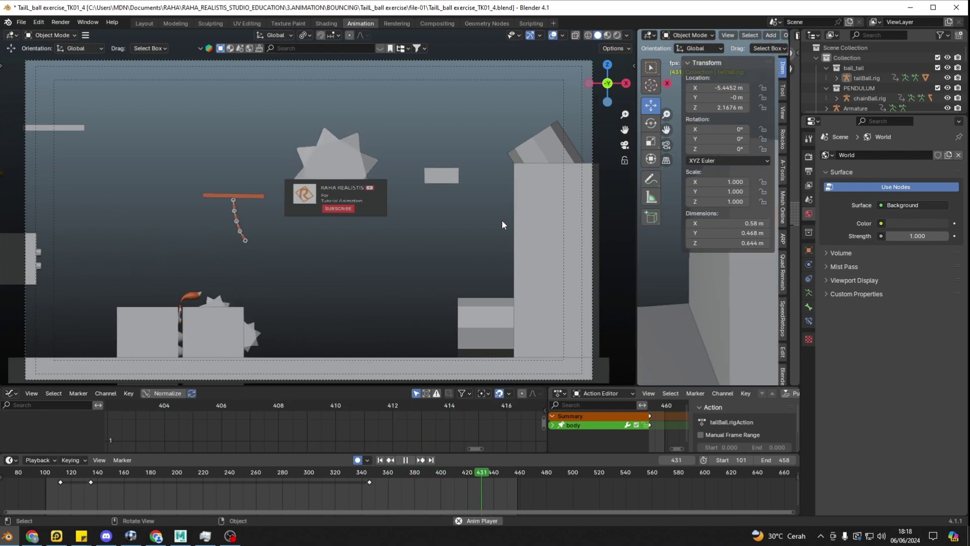
{"action": "left_click", "coordinate": [416, 475]}
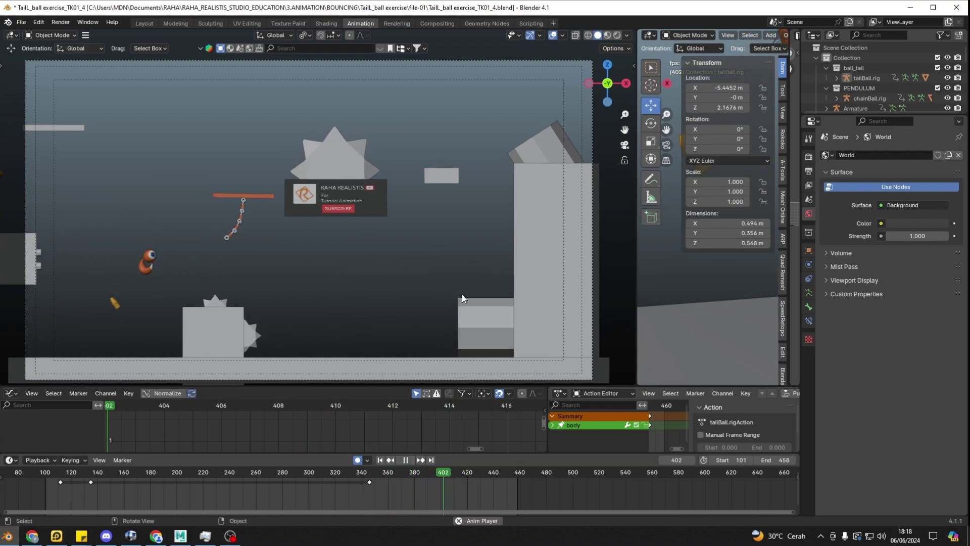
Scrub and play past frame 402 to frame 434 to examine the ball being trapped between the closing blocks
{"action": "key", "text": "space"}
{"action": "left_click_drag", "start_coordinate": [432, 477], "coordinate": [456, 478]}
{"action": "key", "text": "space"}
{"action": "key", "text": "space"}
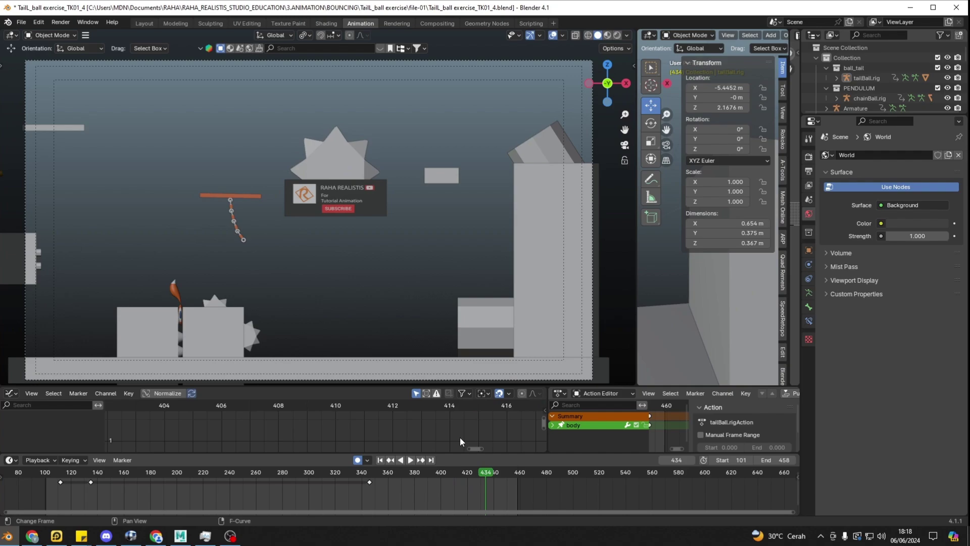
{"action": "left_click", "coordinate": [405, 471]}
{"action": "key", "text": "space"}
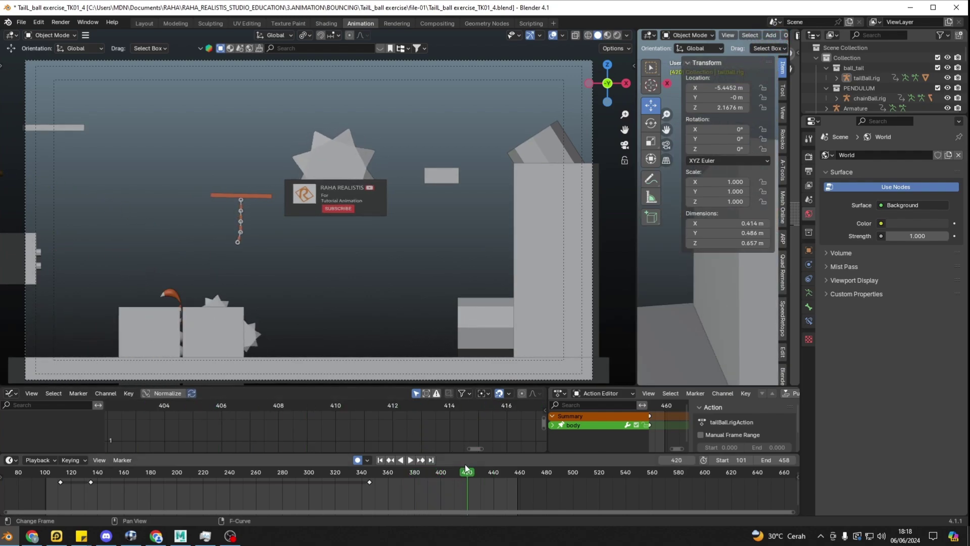
Replay the ball's final fall and the tail's movement between the blocks up to frame 454, and rewind to an earlier frame
{"action": "left_click", "coordinate": [422, 477]}
{"action": "left_click_drag", "start_coordinate": [421, 477], "coordinate": [448, 480]}
{"action": "key", "text": "space"}
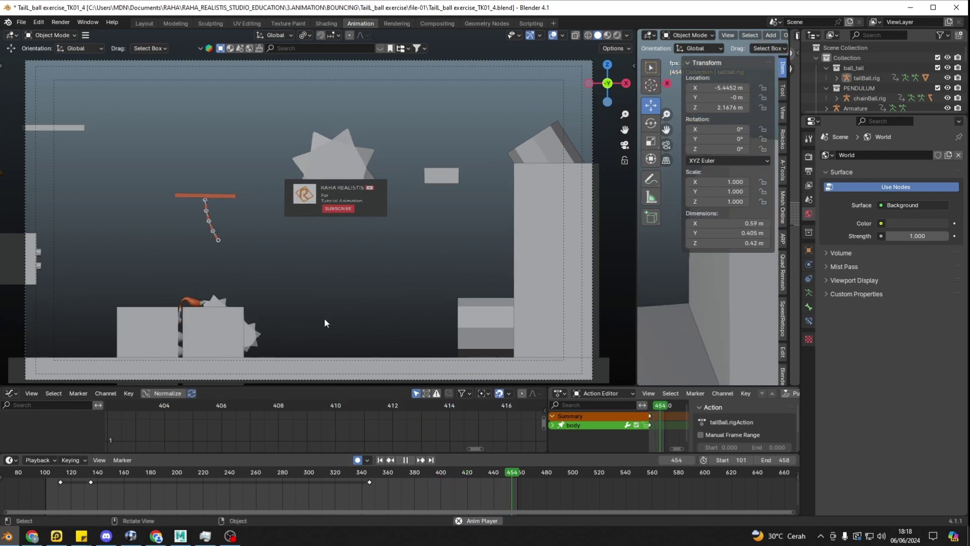
{"action": "left_click", "coordinate": [439, 471]}
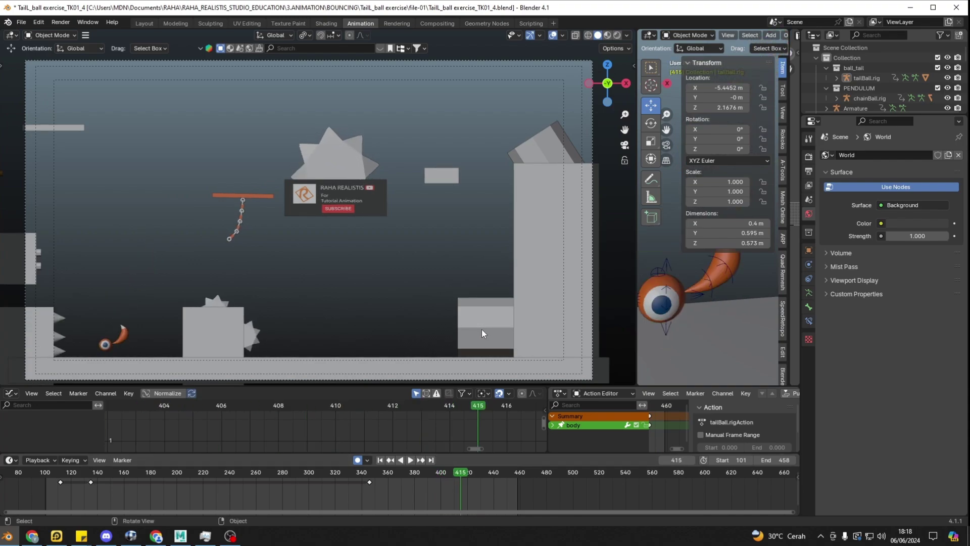
{"action": "left_click", "coordinate": [342, 477]}
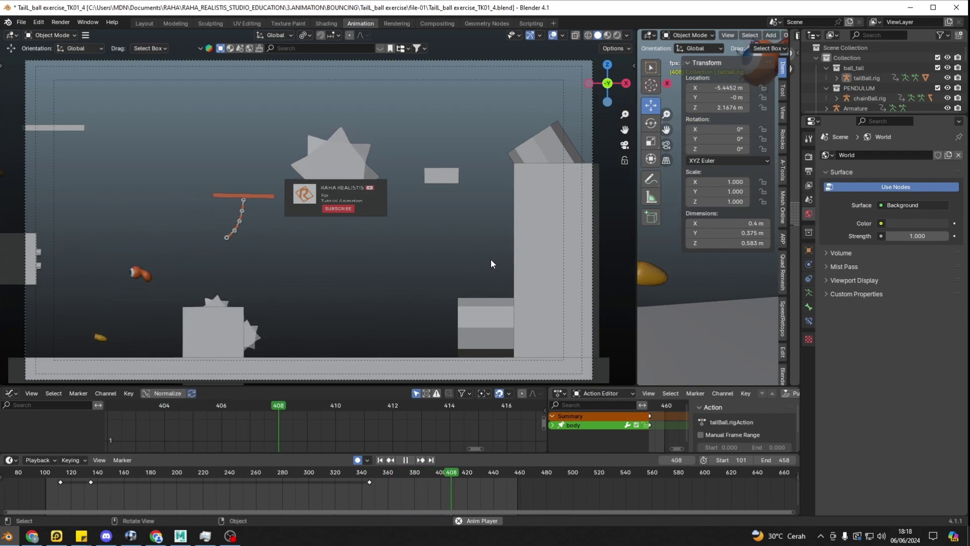
Play the whole animation from the start frame, stop playback, and scrub back to the pendulum platform landing at frame 169
{"action": "left_click", "coordinate": [380, 460]}
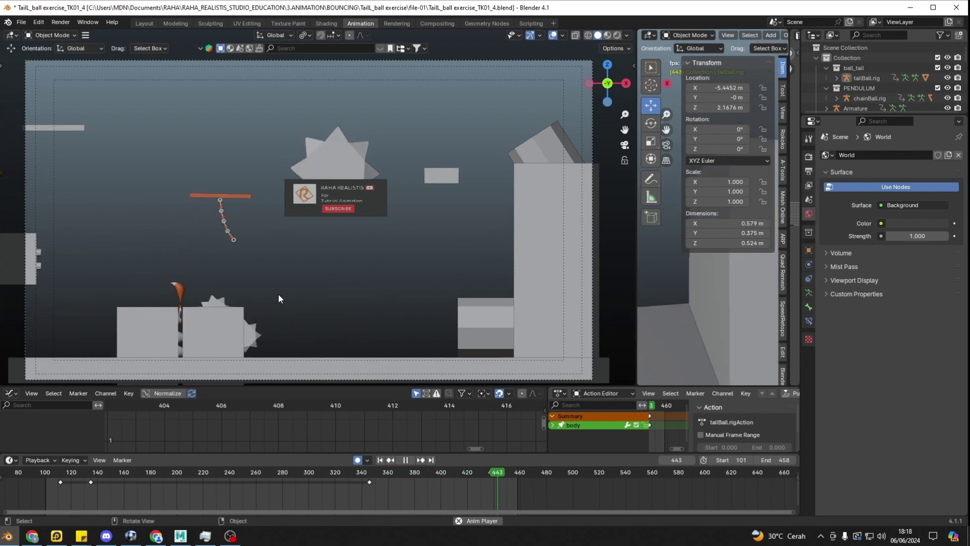
{"action": "key", "text": "Escape"}
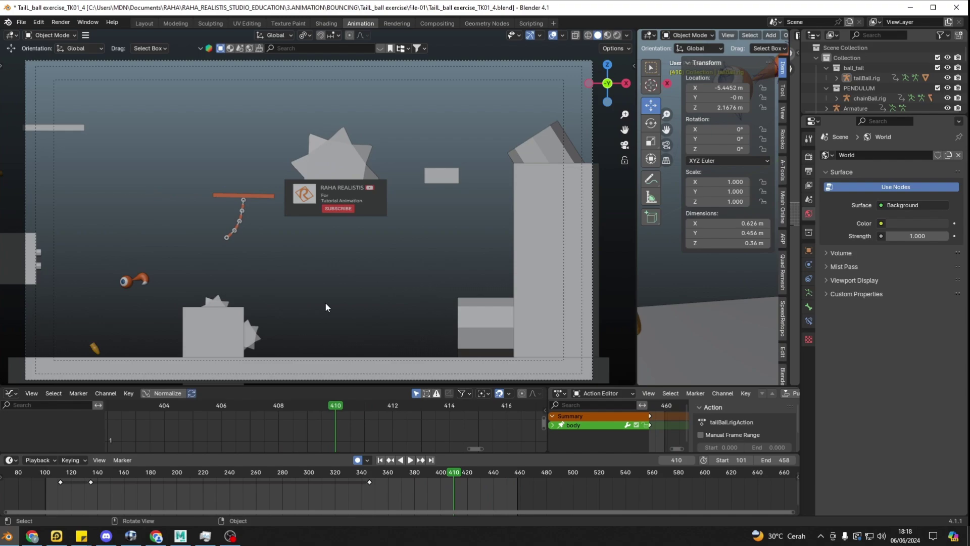
{"action": "left_click_drag", "start_coordinate": [440, 478], "coordinate": [145, 473]}
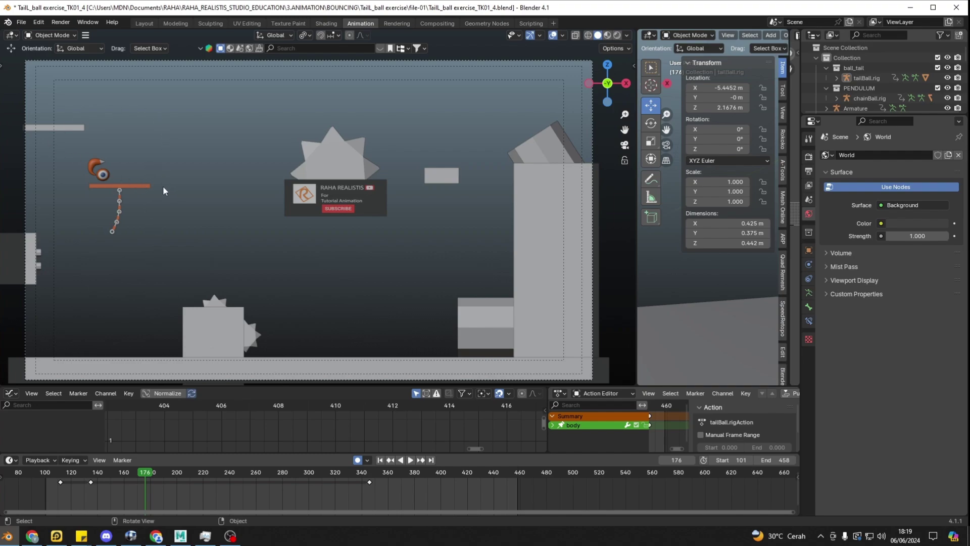
{"action": "left_click", "coordinate": [136, 473]}
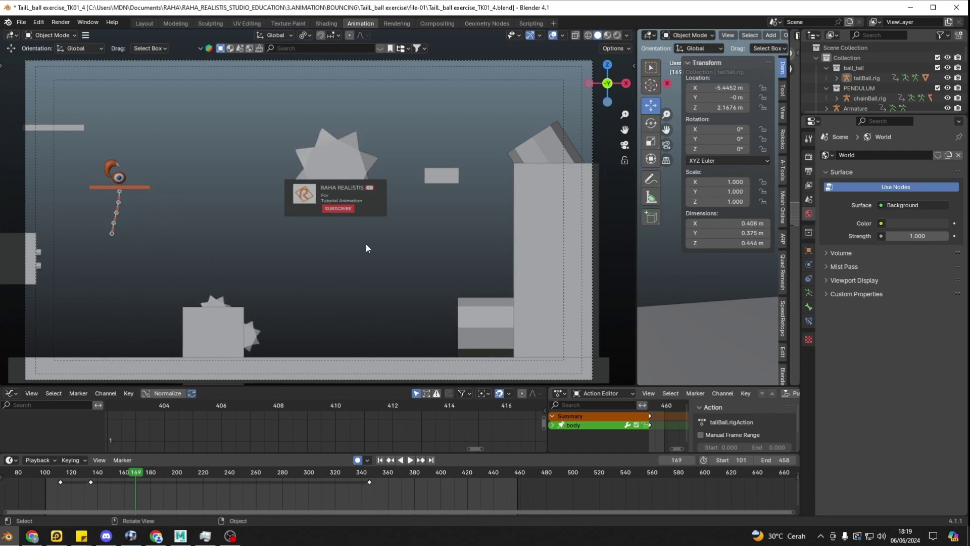